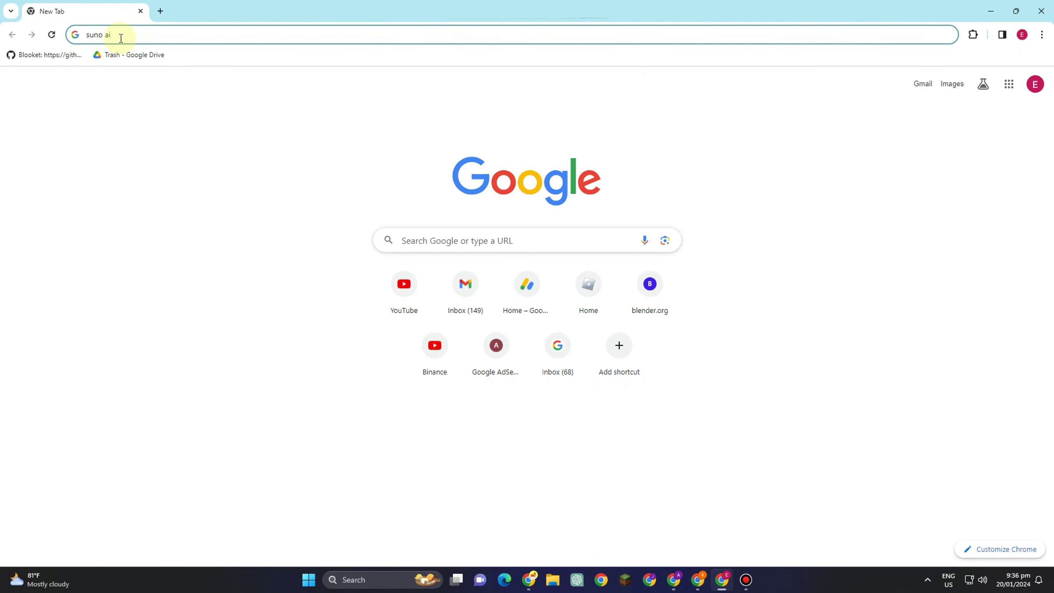
- Search Google for 'suno ai' and go to the suno.ai home page
{"action": "key", "text": "Return"}
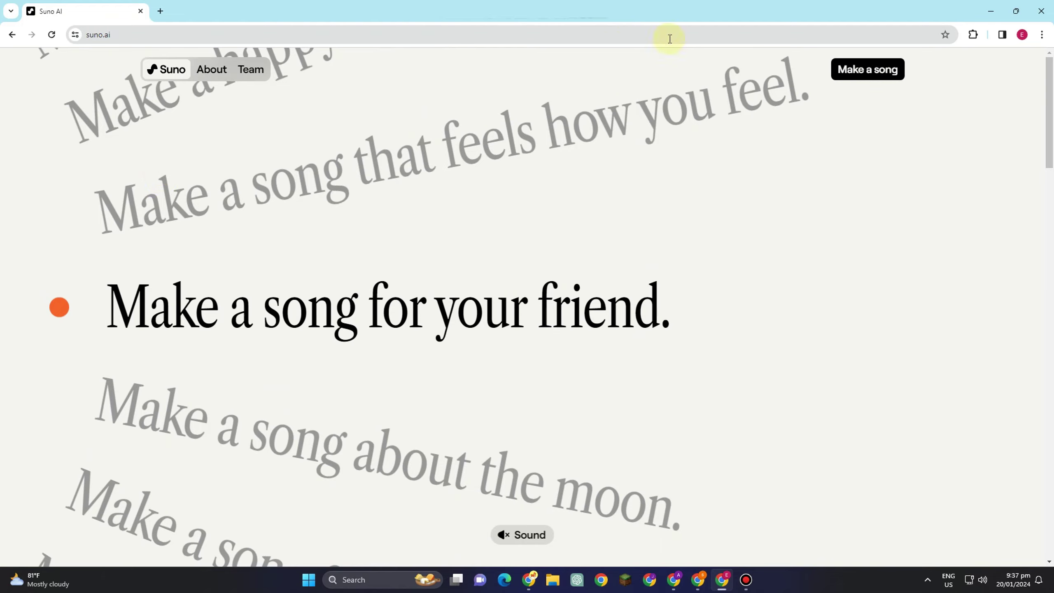
- Open app.suno.ai via 'Make a song' and choose Create, bringing up account sign-up
{"action": "left_click", "coordinate": [835, 71]}
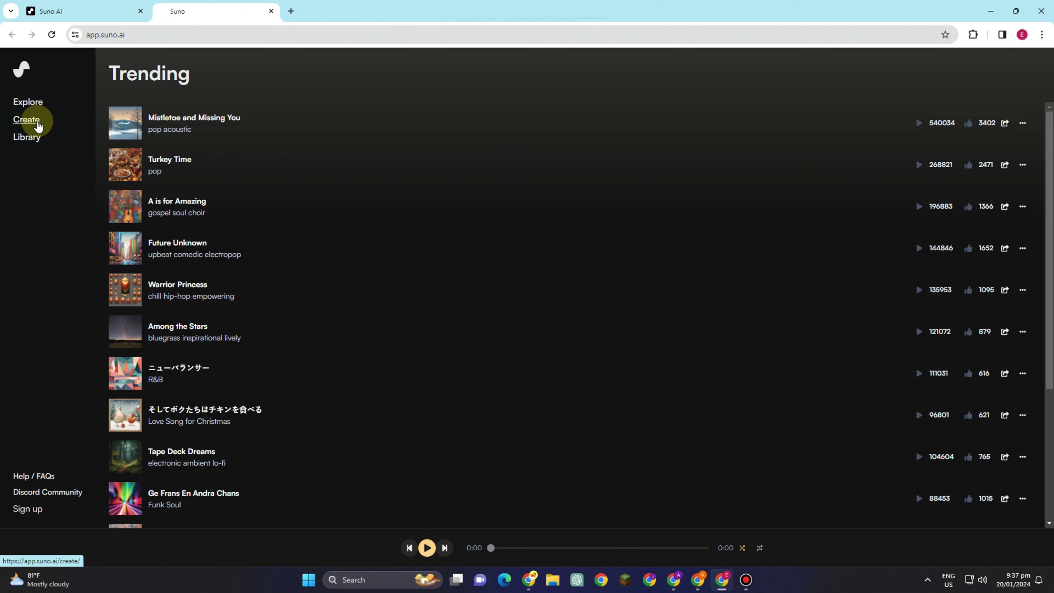
{"action": "left_click", "coordinate": [36, 123]}
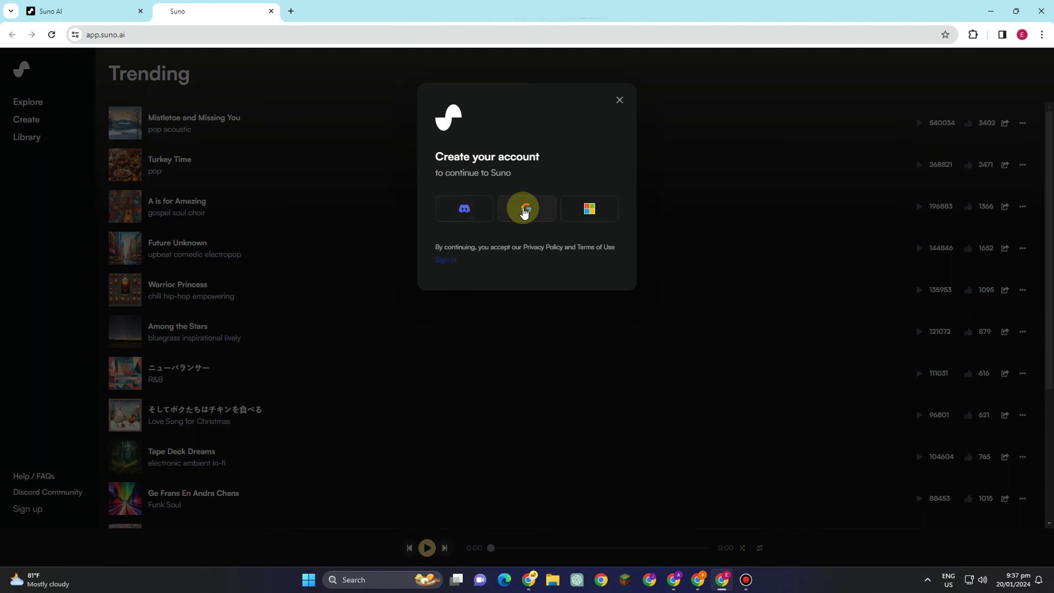
- Sign in with Google and confirm the Create page shows 50 credits left
{"action": "left_click", "coordinate": [525, 211]}
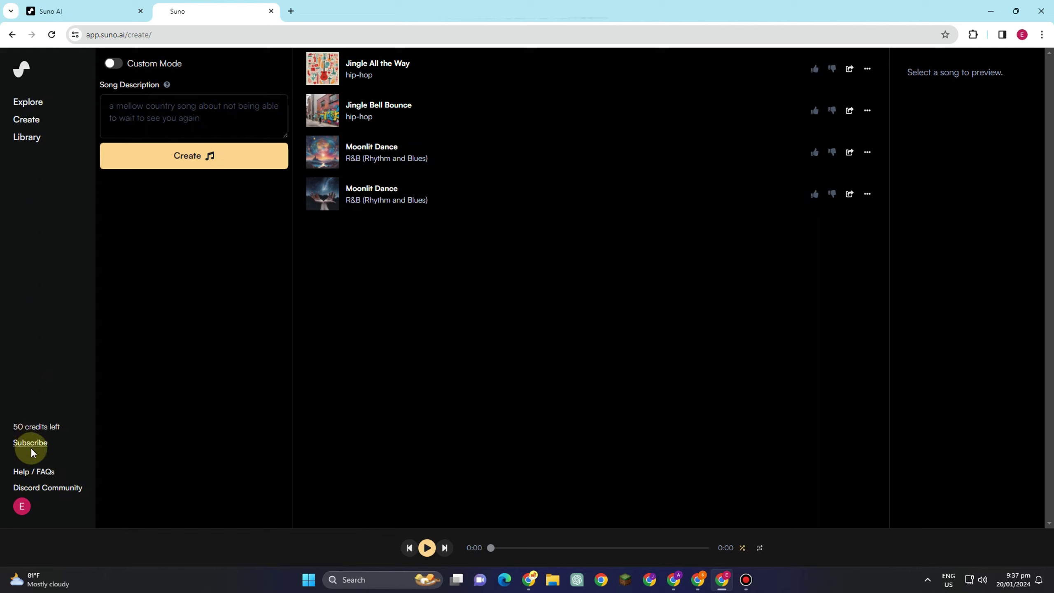
{"action": "left_click_drag", "start_coordinate": [14, 429], "coordinate": [56, 423]}
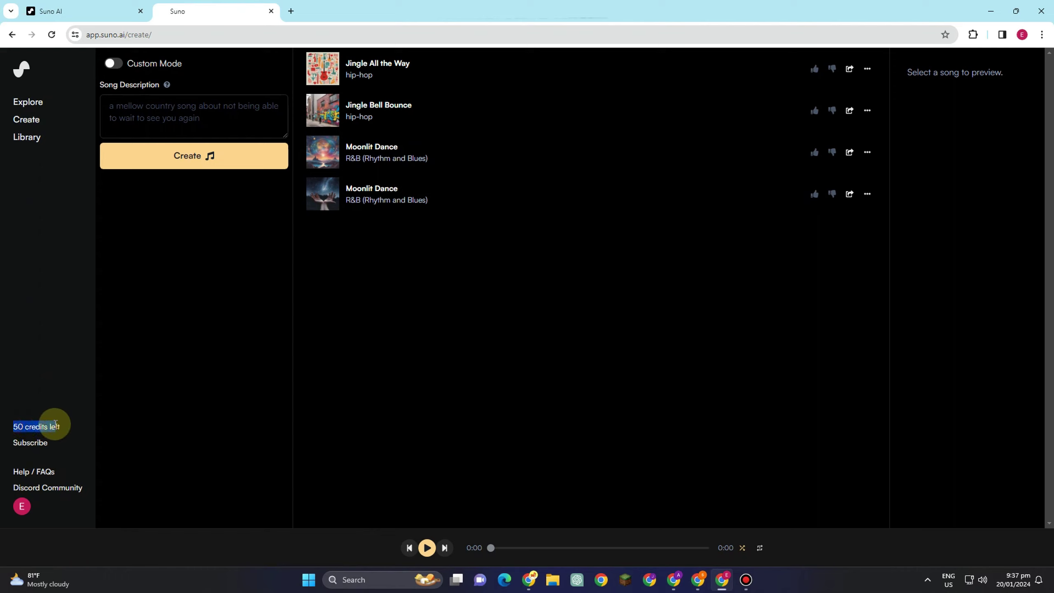
{"action": "left_click", "coordinate": [157, 121]}
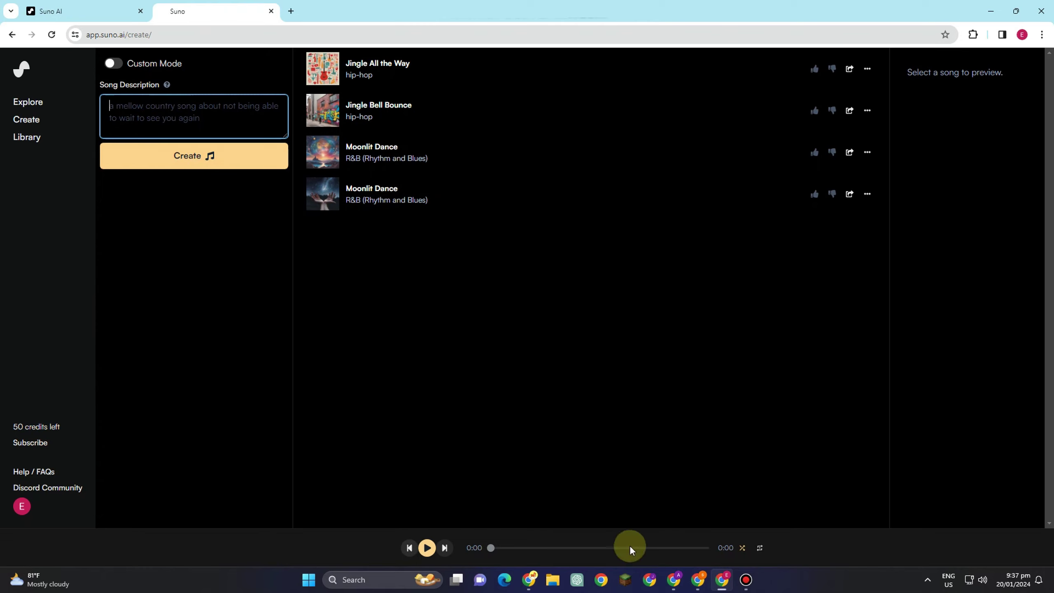
- Ask ChatGPT for a 'country song living alone' prompt and copy the 'Lost Highways and Empty Homes' answer
{"action": "left_click", "coordinate": [684, 580]}
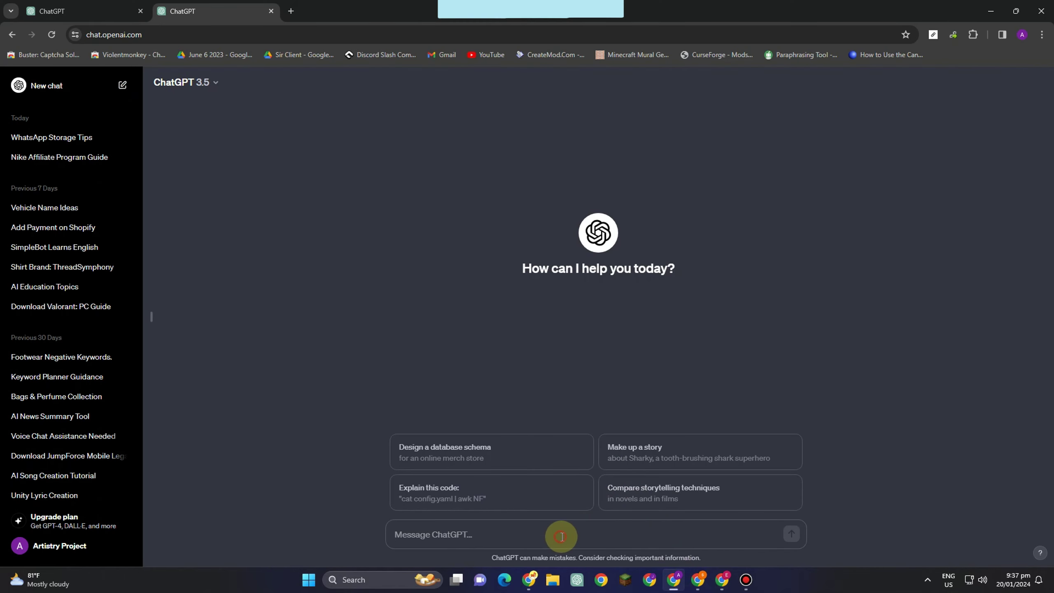
{"action": "type", "text": "p"}
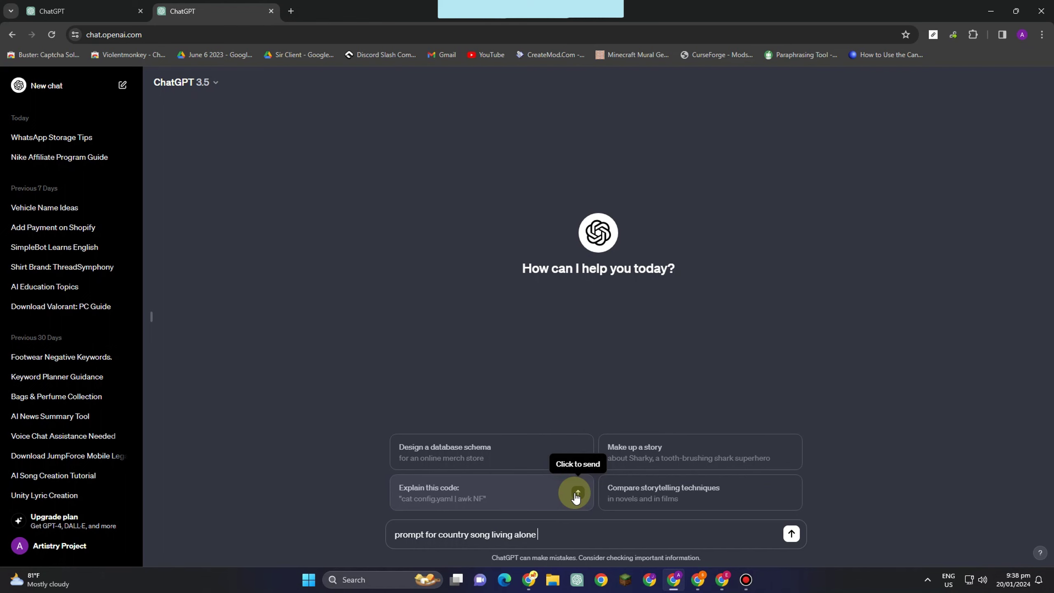
{"action": "left_click", "coordinate": [577, 494]}
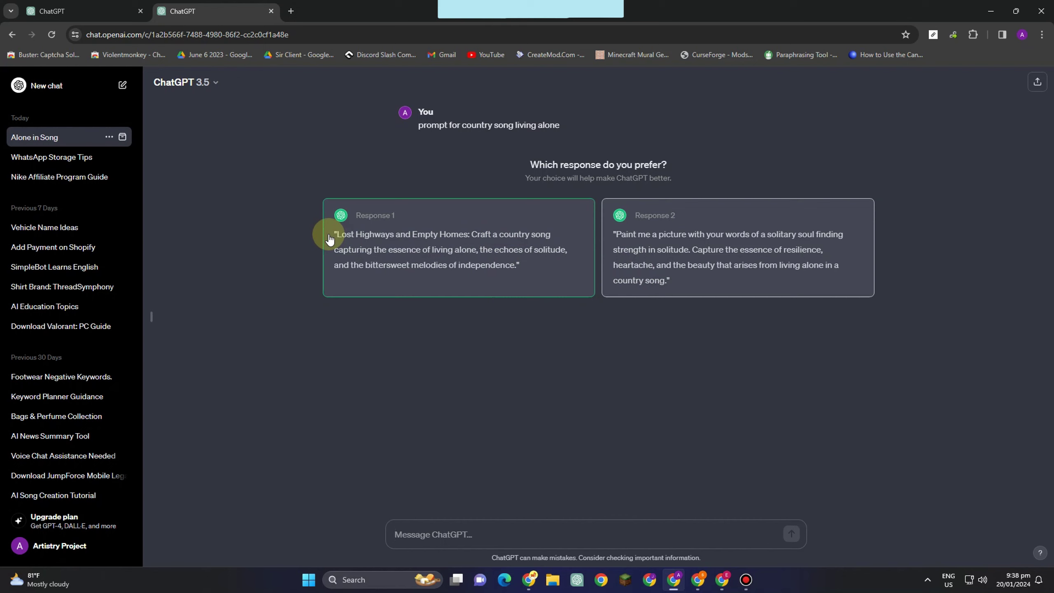
{"action": "left_click", "coordinate": [446, 252]}
{"action": "right_click", "coordinate": [464, 254]}
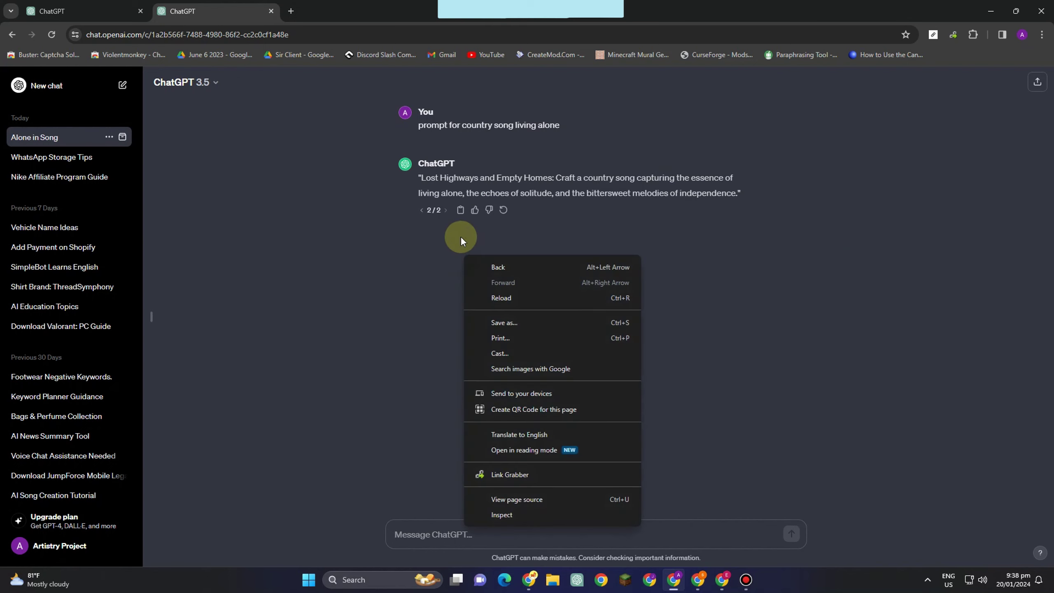
{"action": "left_click_drag", "start_coordinate": [418, 182], "coordinate": [656, 202]}
{"action": "key", "text": "ctrl+c"}
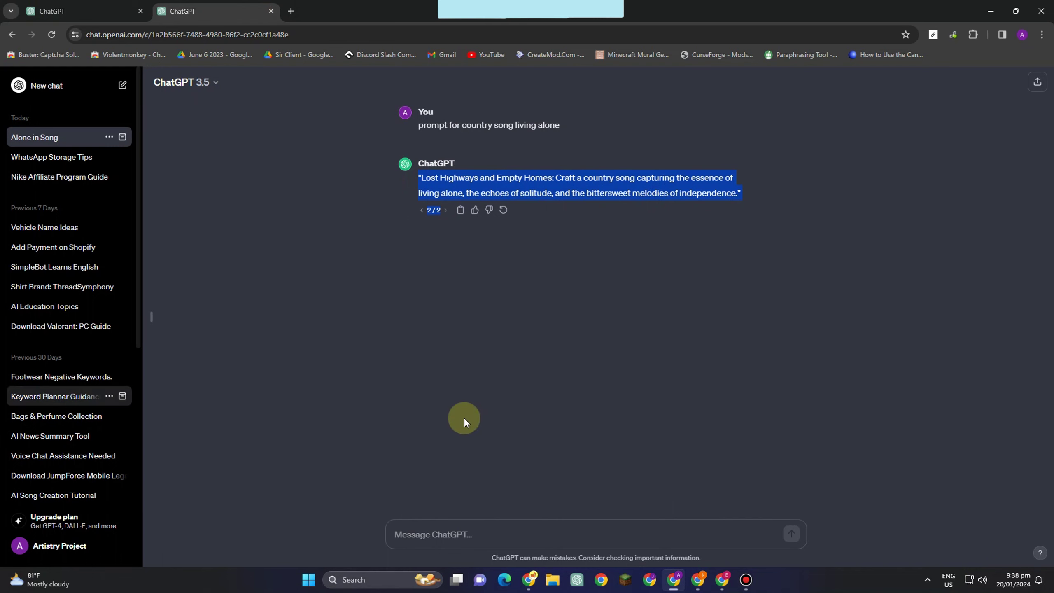
{"action": "left_click", "coordinate": [722, 580]}
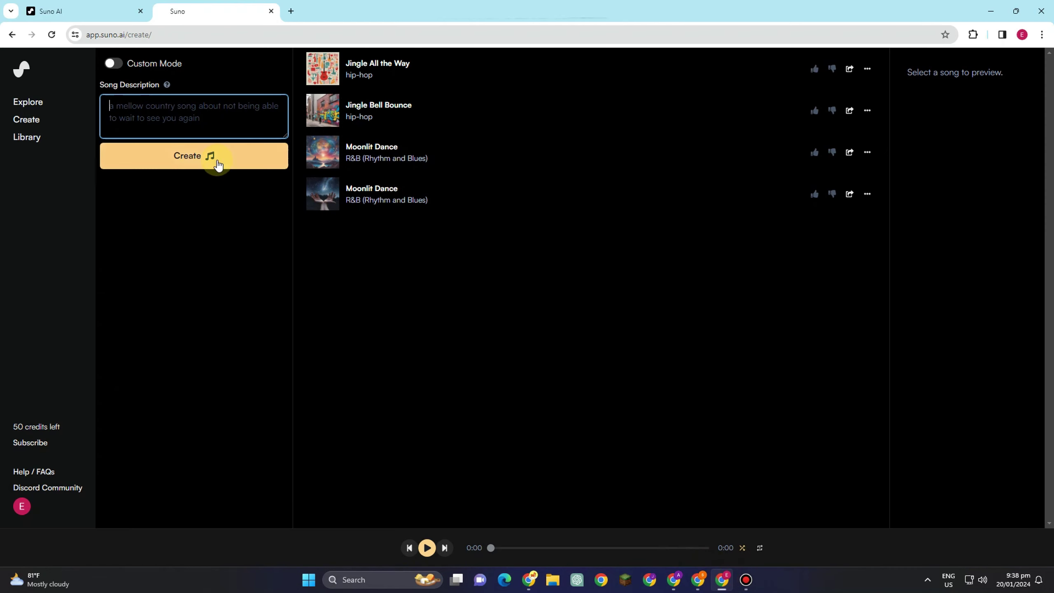
- Paste the 'Lost Highways and Empty Homes' prompt as the song description and create two songs
{"action": "left_click", "coordinate": [213, 110]}
{"action": "key", "text": "ctrl+v"}
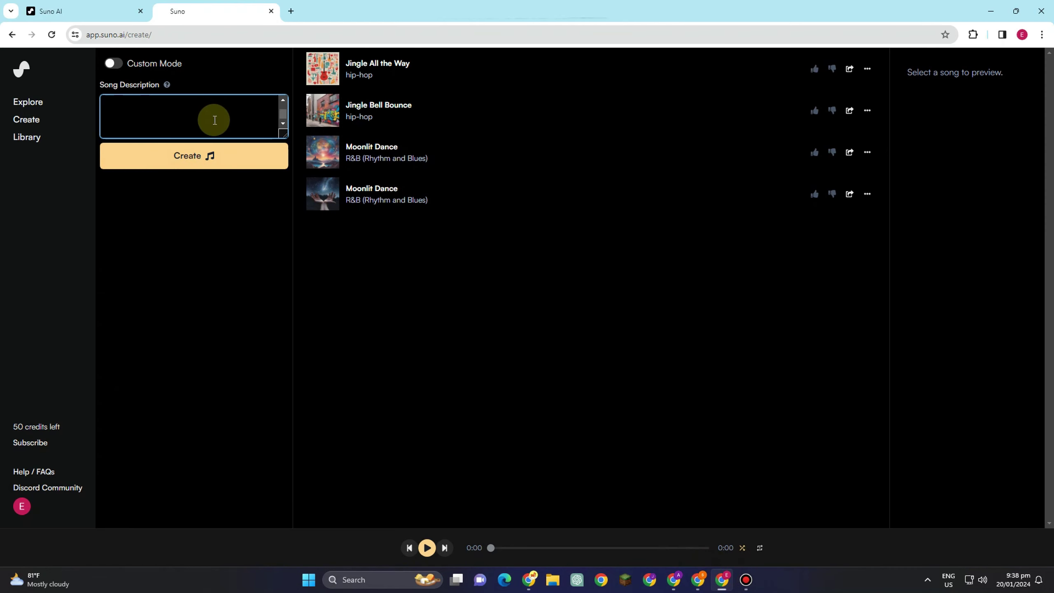
{"action": "scroll", "coordinate": [250, 129], "scroll_direction": "up", "scroll_amount": 5}
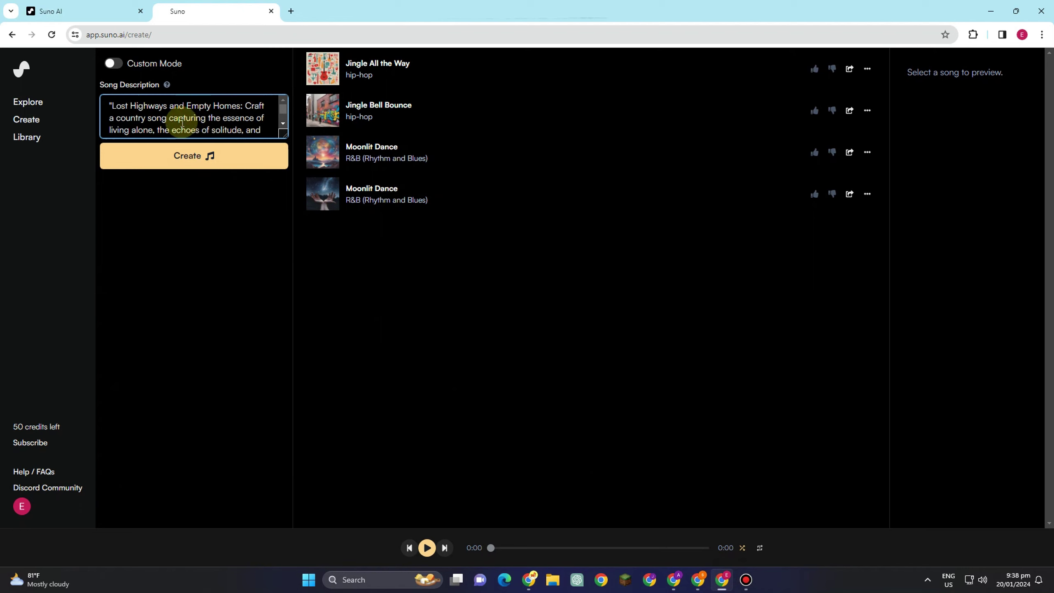
{"action": "key", "text": "ctrl+a"}
{"action": "key", "text": "BackSpace"}
{"action": "key", "text": "ctrl+v"}
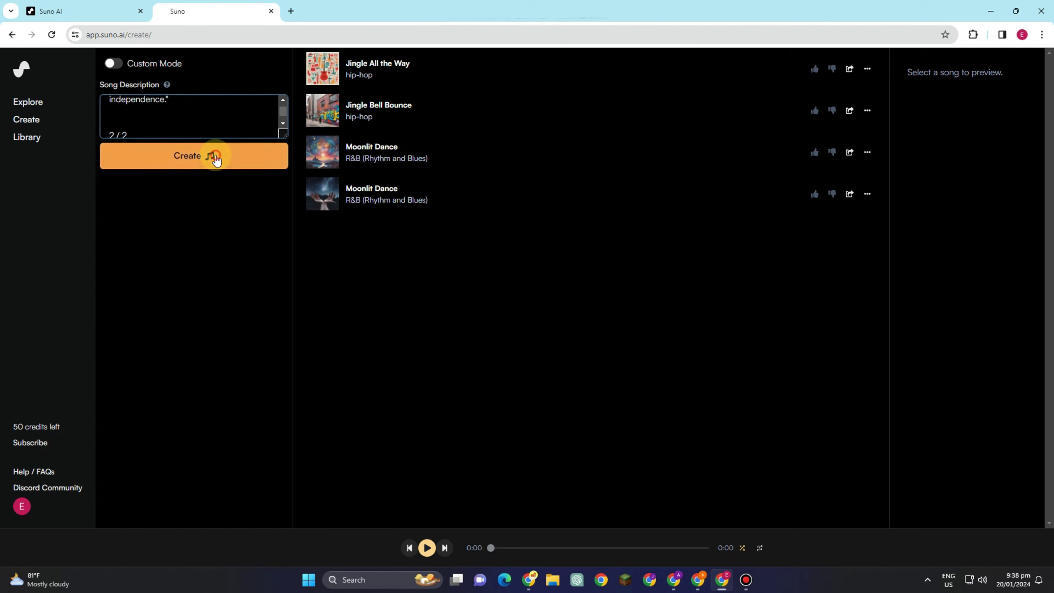
{"action": "left_click", "coordinate": [215, 154]}
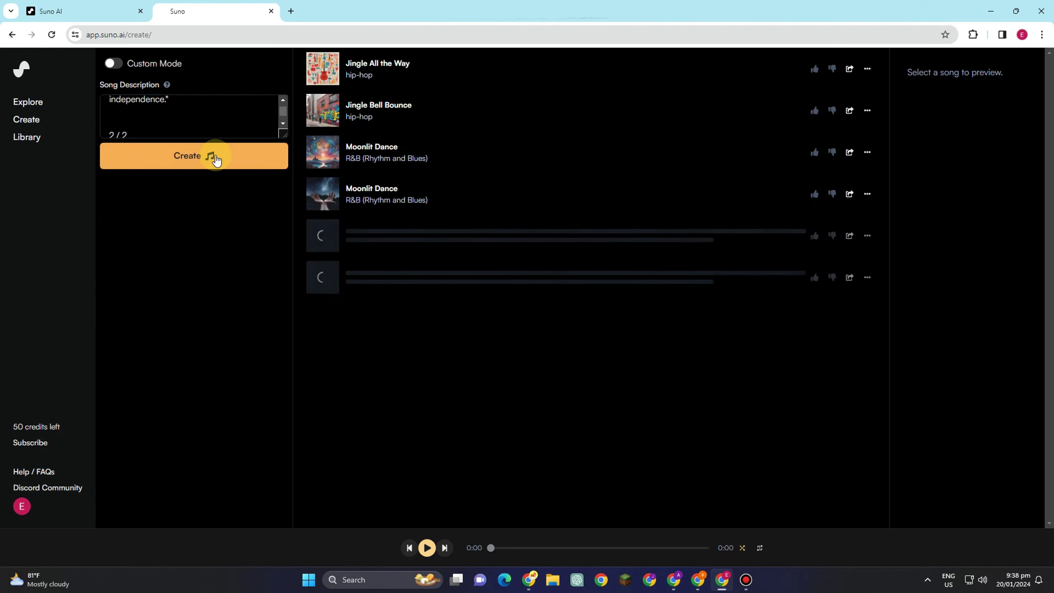
- Enable Custom Mode, set style of music to Country, and paste the ChatGPT prompt as lyrics
{"action": "left_click", "coordinate": [113, 63]}
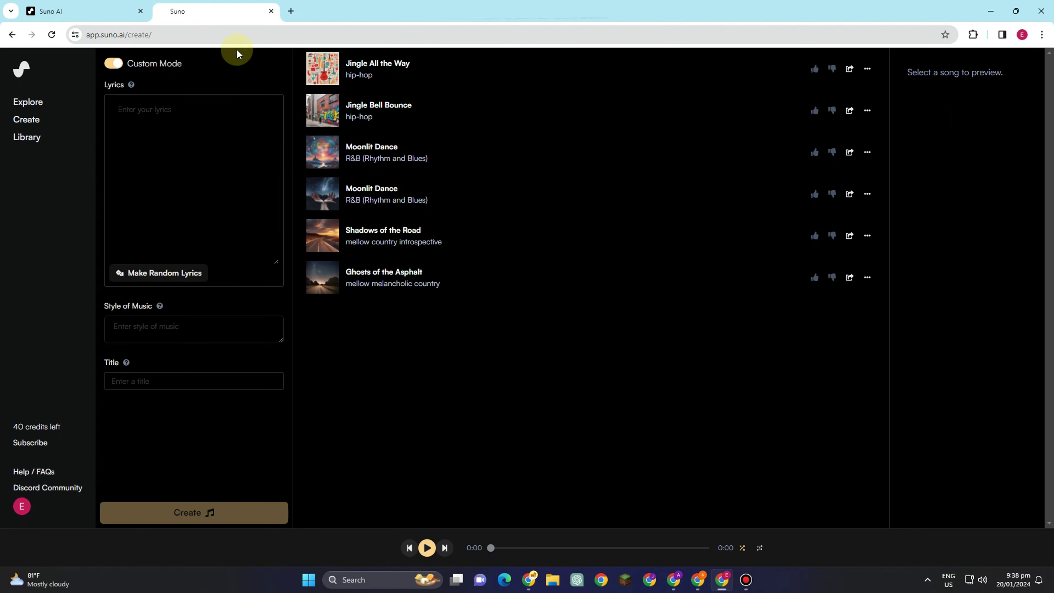
{"action": "left_click", "coordinate": [113, 64]}
{"action": "left_click", "coordinate": [115, 64]}
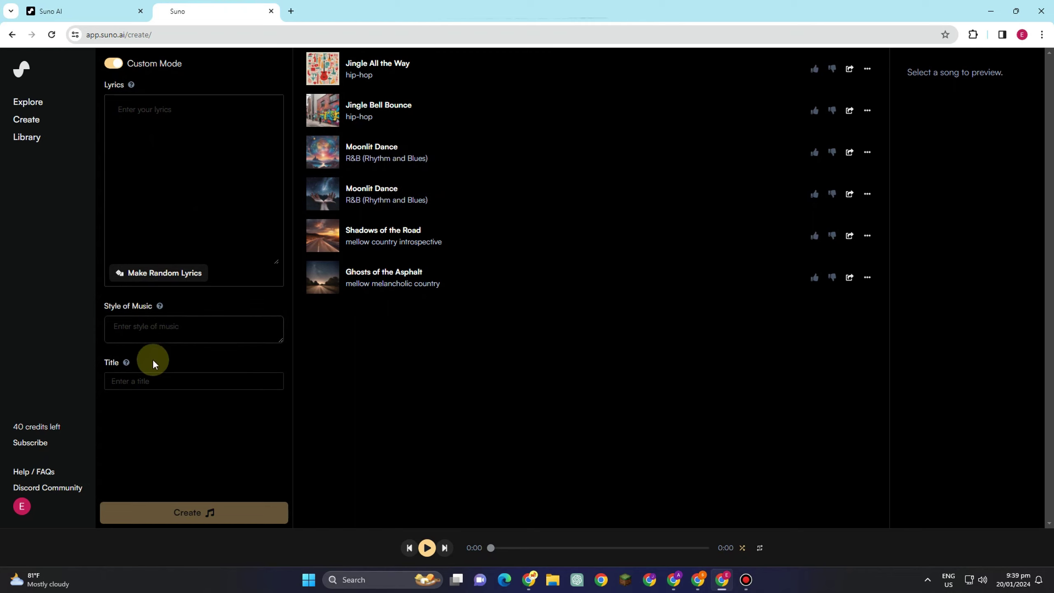
{"action": "left_click", "coordinate": [154, 329]}
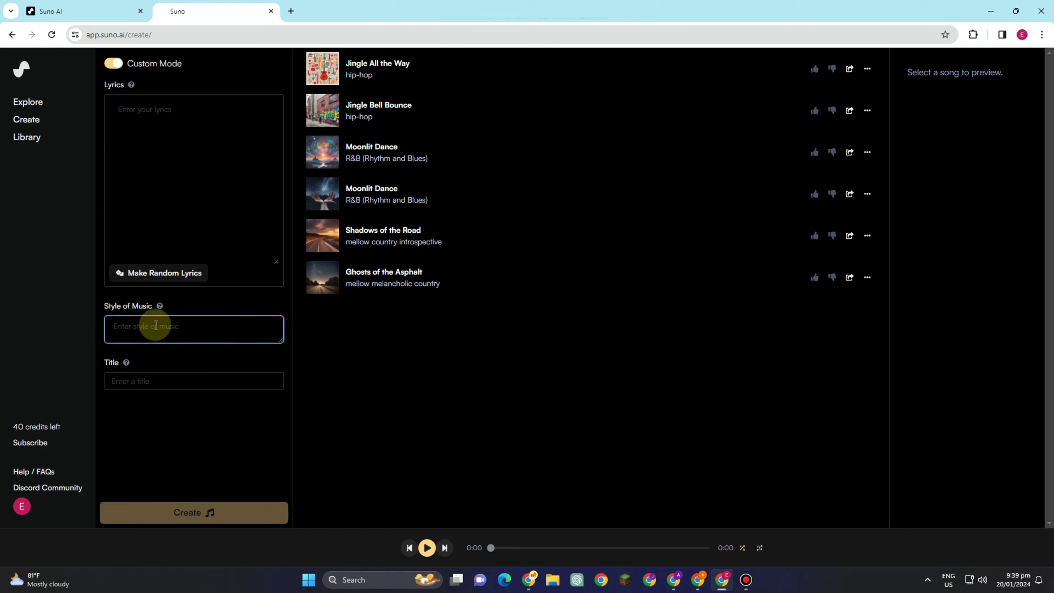
{"action": "type", "text": "Country"}
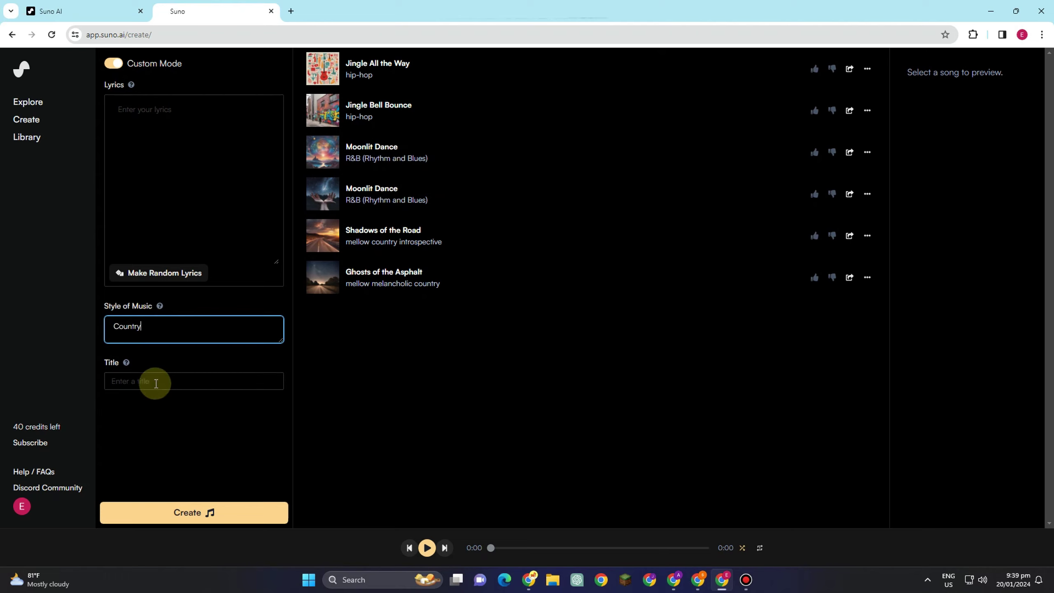
{"action": "left_click", "coordinate": [153, 114]}
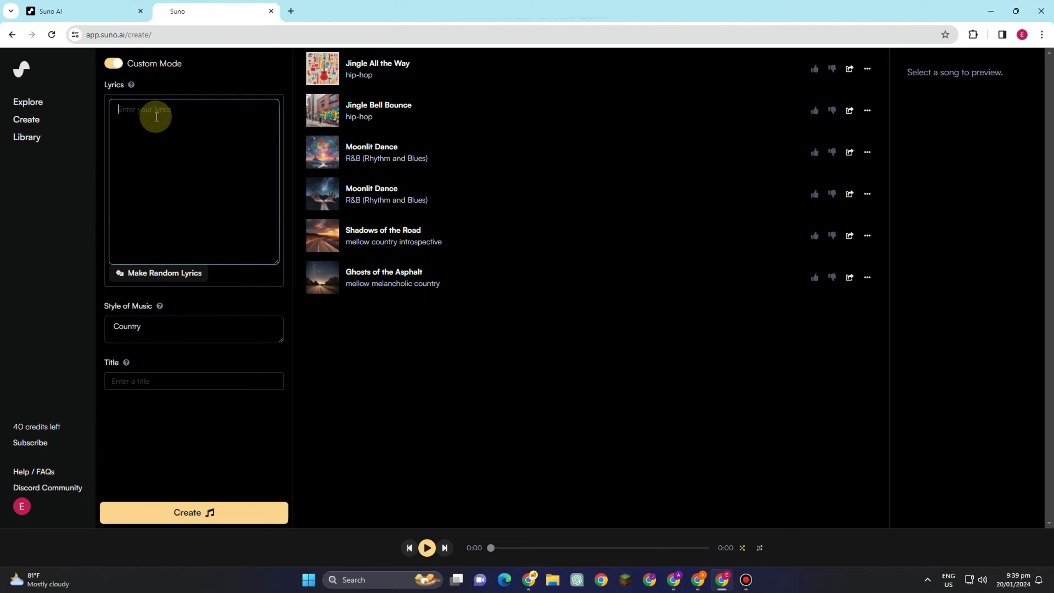
{"action": "key", "text": "ctrl+v"}
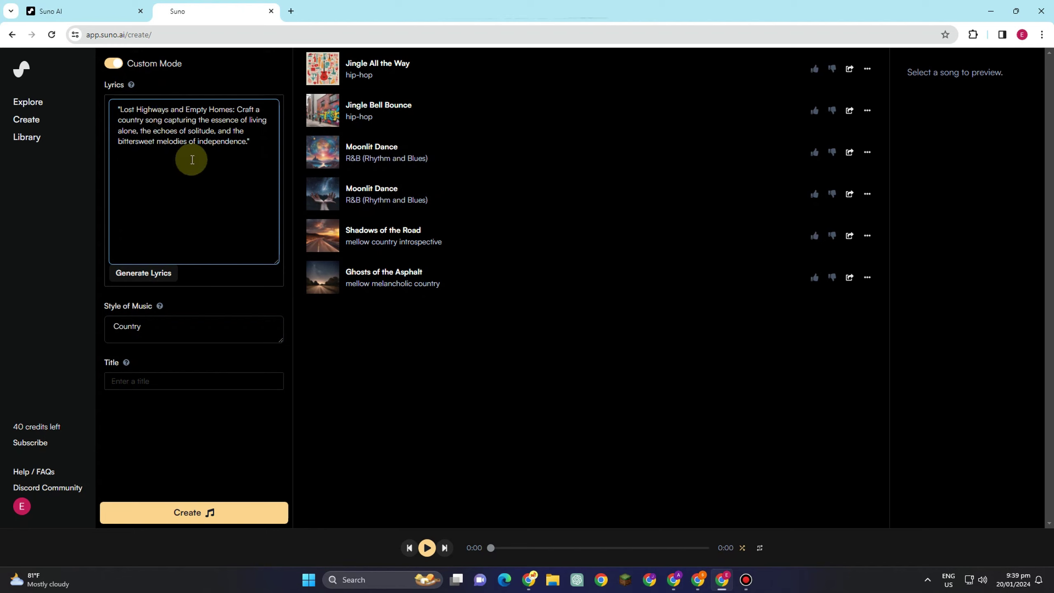
- Generate full verse and chorus lyrics from the prompt and create the Country 'Wandering Roads' songs
{"action": "left_click", "coordinate": [152, 274]}
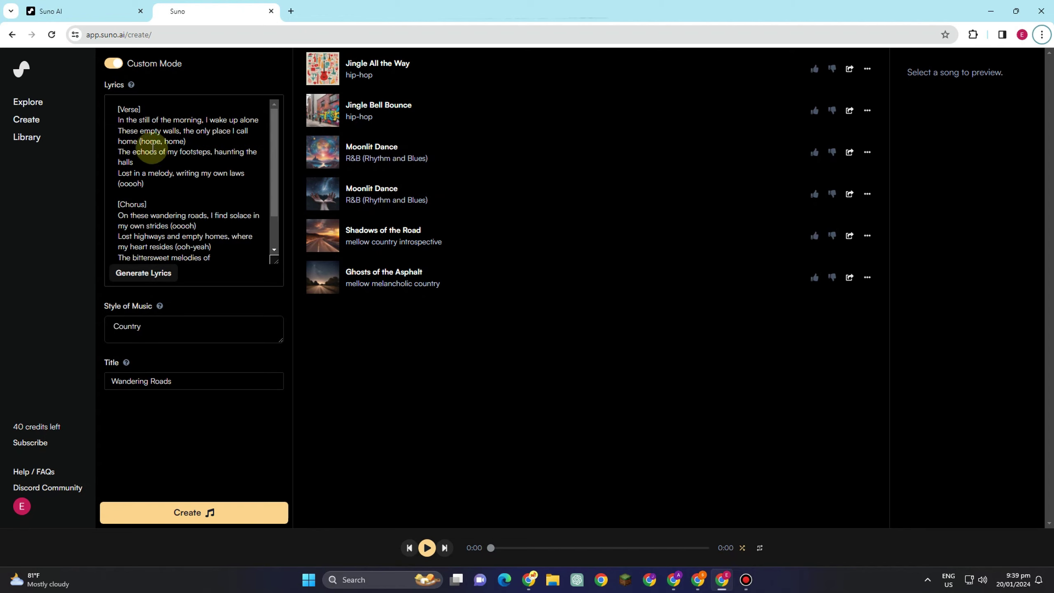
{"action": "scroll", "coordinate": [156, 174], "scroll_direction": "down", "scroll_amount": 1}
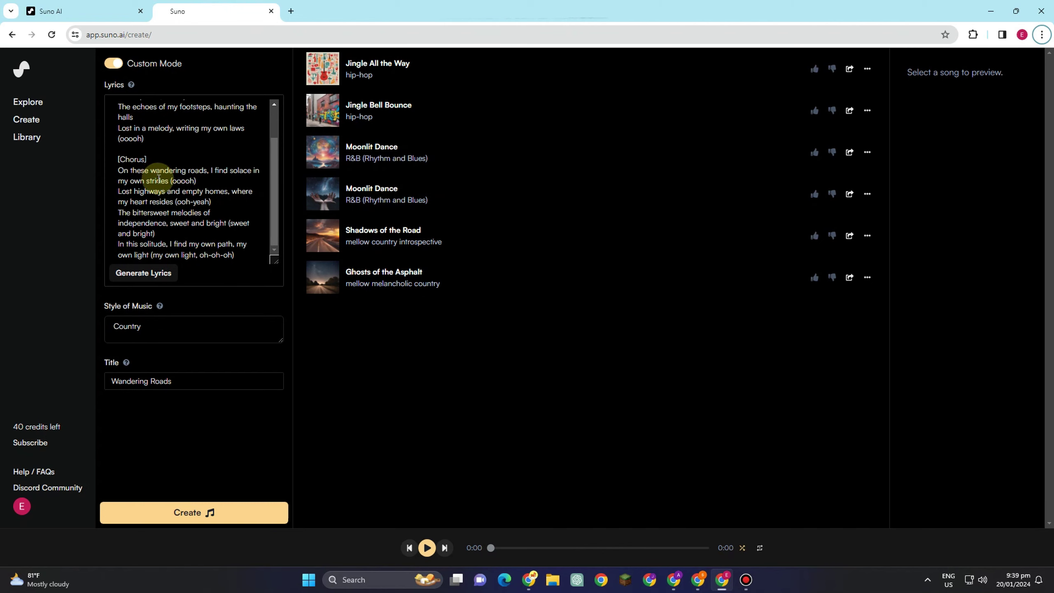
{"action": "scroll", "coordinate": [159, 173], "scroll_direction": "up", "scroll_amount": 1}
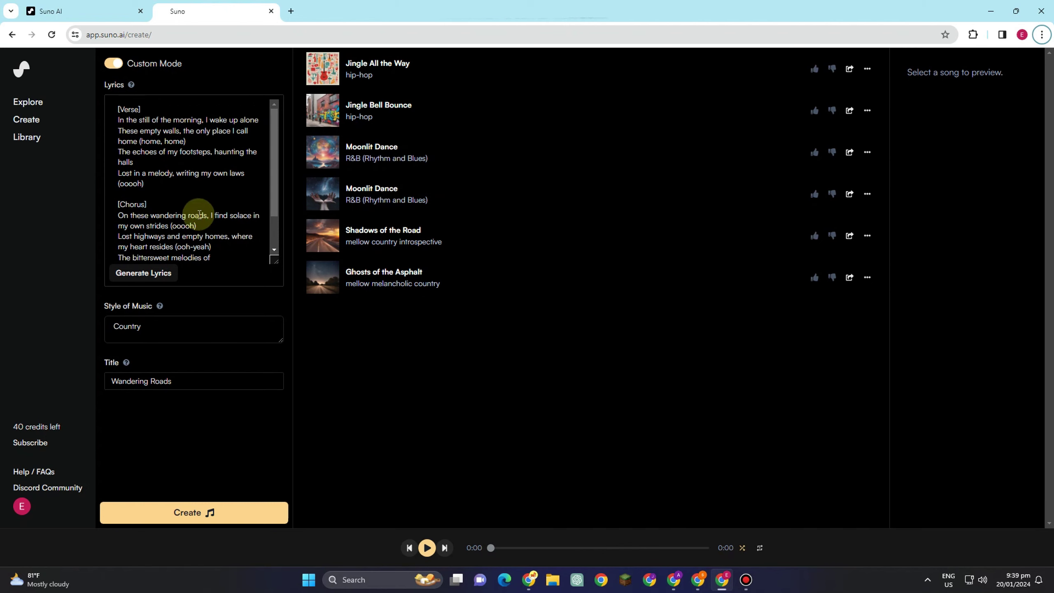
{"action": "scroll", "coordinate": [148, 194], "scroll_direction": "down", "scroll_amount": 1}
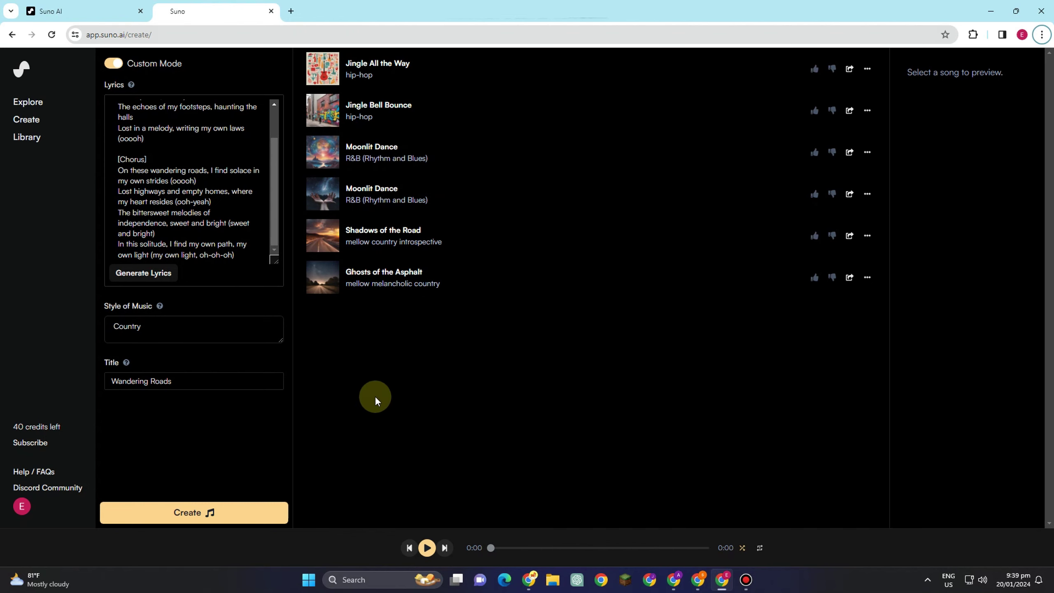
{"action": "left_click", "coordinate": [214, 513]}
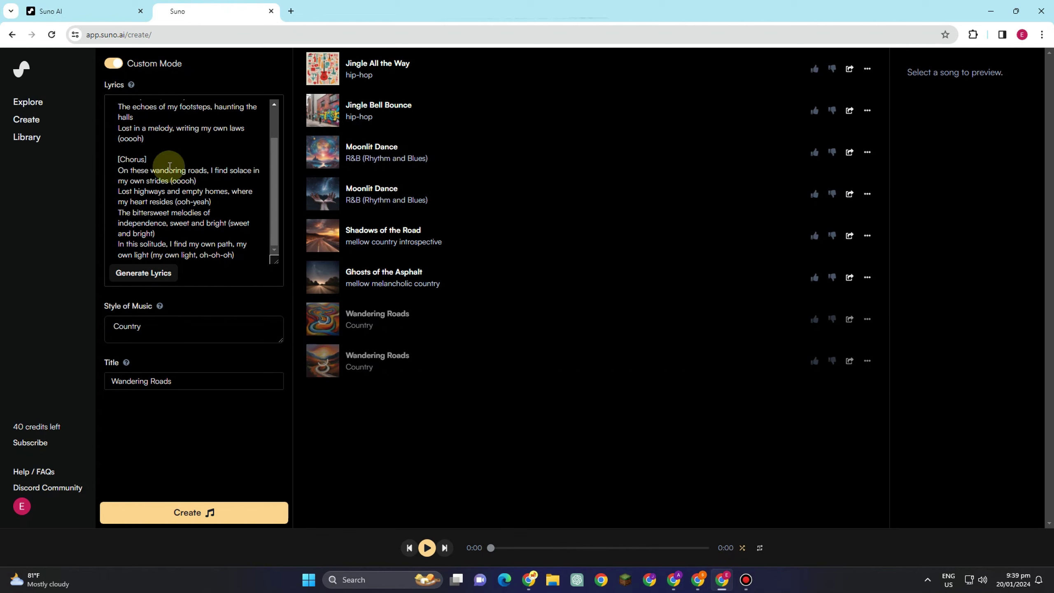
- Copy the 'Wandering Roads' title from the Title field
{"action": "scroll", "coordinate": [173, 167], "scroll_direction": "up", "scroll_amount": 2}
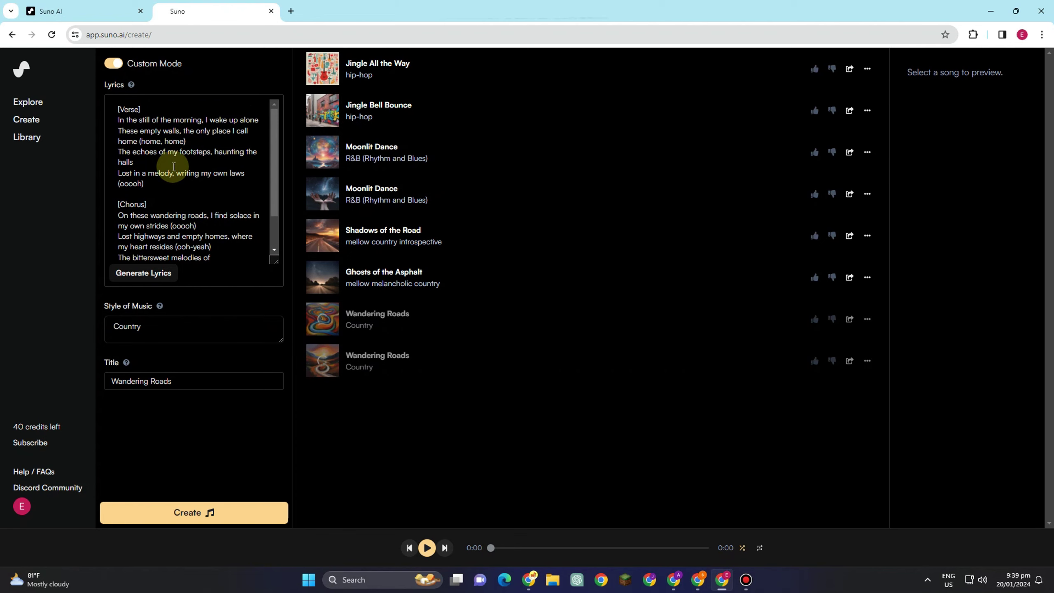
{"action": "scroll", "coordinate": [179, 219], "scroll_direction": "down", "scroll_amount": 2}
{"action": "triple_click", "coordinate": [137, 380]}
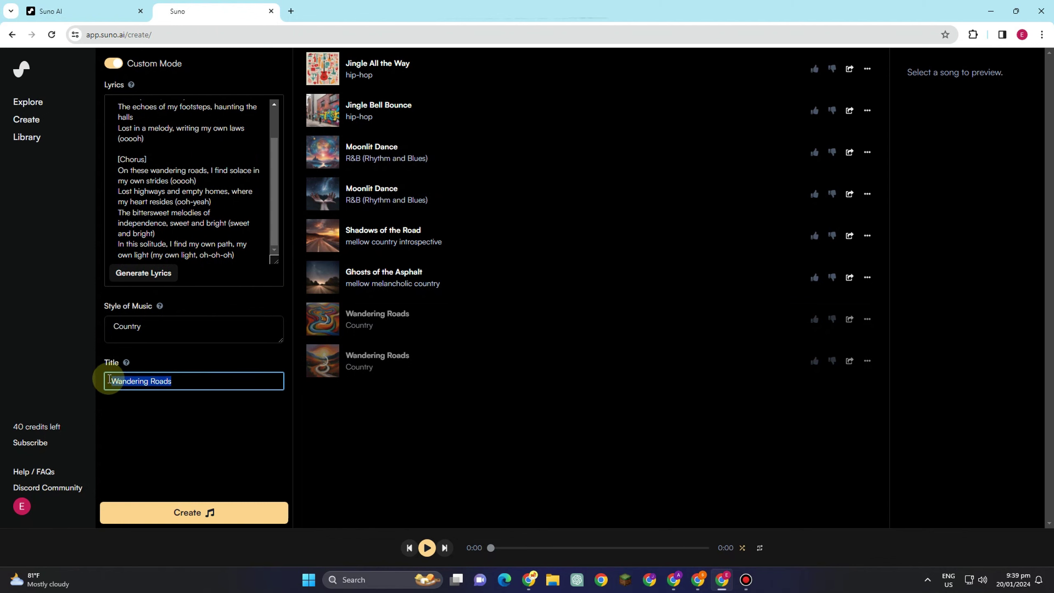
{"action": "right_click", "coordinate": [134, 385]}
{"action": "left_click", "coordinate": [170, 185]}
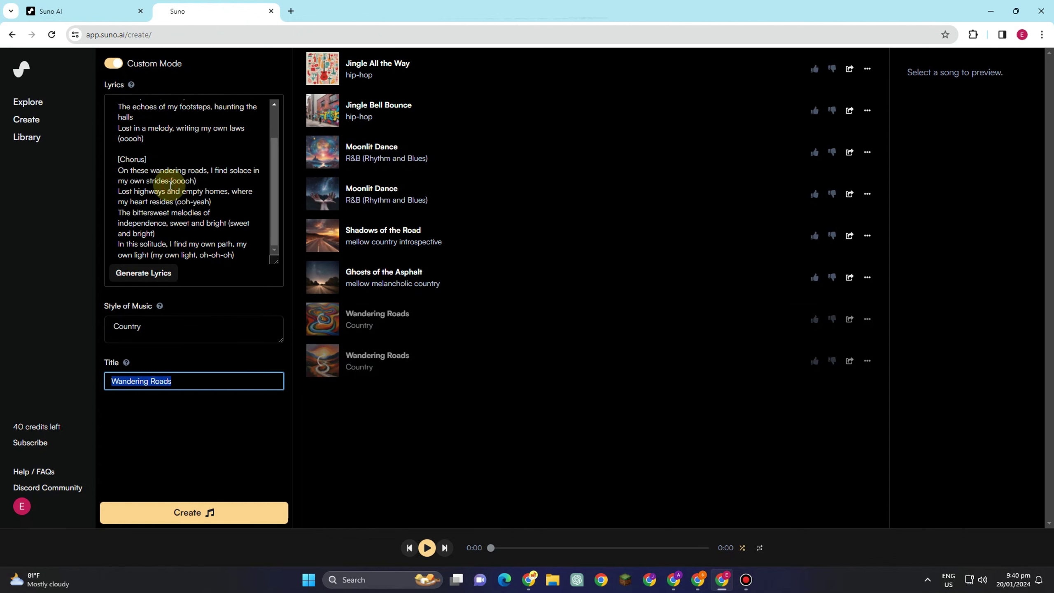
- Ask ChatGPT for 'Wandering Roads sample lyrics'
{"action": "left_click", "coordinate": [681, 579]}
{"action": "left_click", "coordinate": [502, 532]}
{"action": "key", "text": "ctrl+v"}
{"action": "type", "text": "sam"}
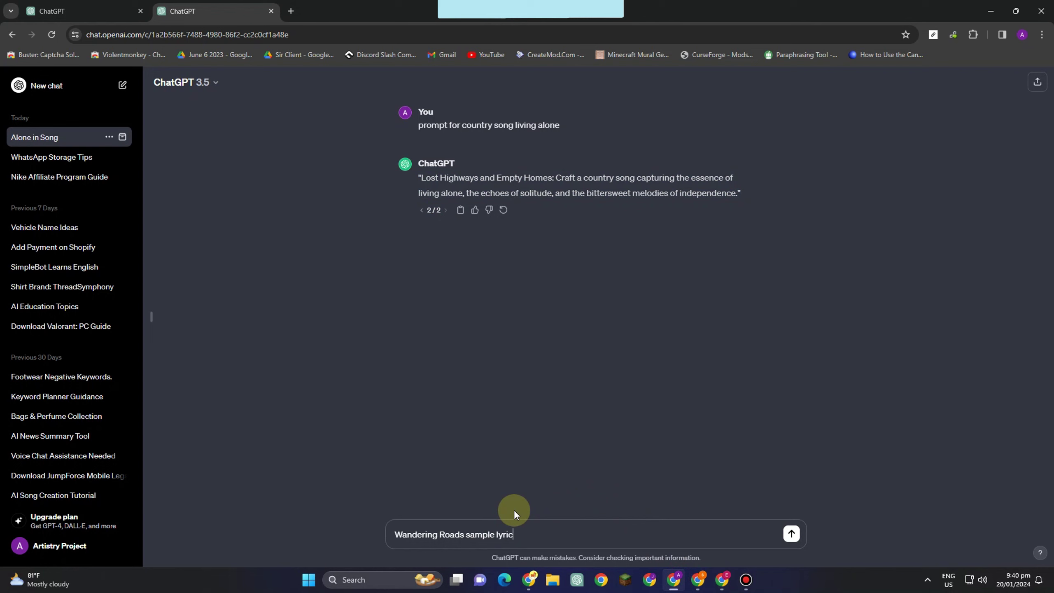
{"action": "key", "text": "Return"}
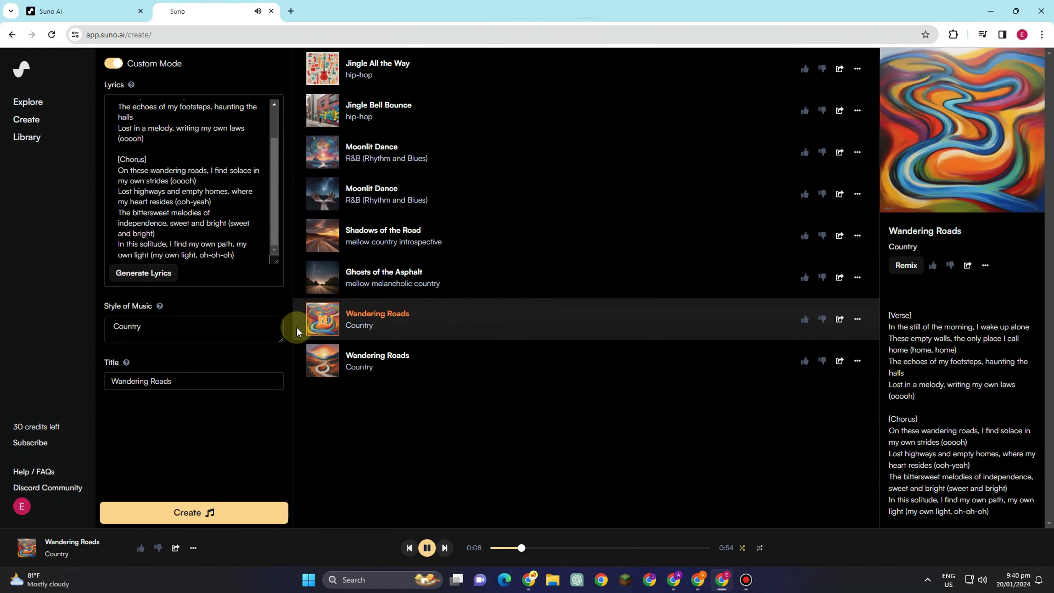
- Play the first Wandering Roads song in Suno, then the second with sunset road artwork
{"action": "left_click", "coordinate": [322, 319]}
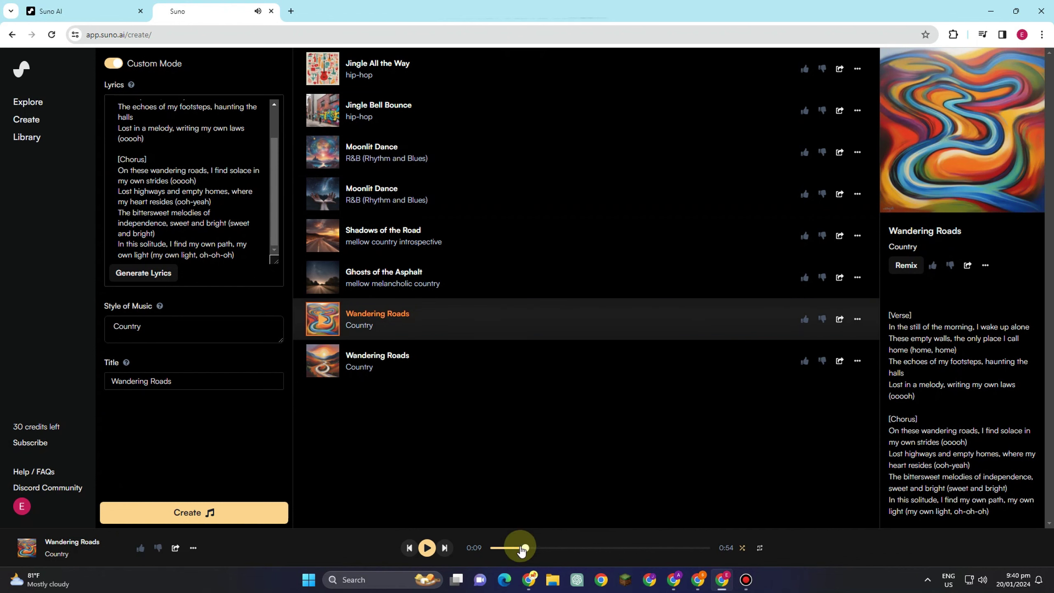
{"action": "mouse_move", "coordinate": [524, 552]}
{"action": "left_click", "coordinate": [323, 320]}
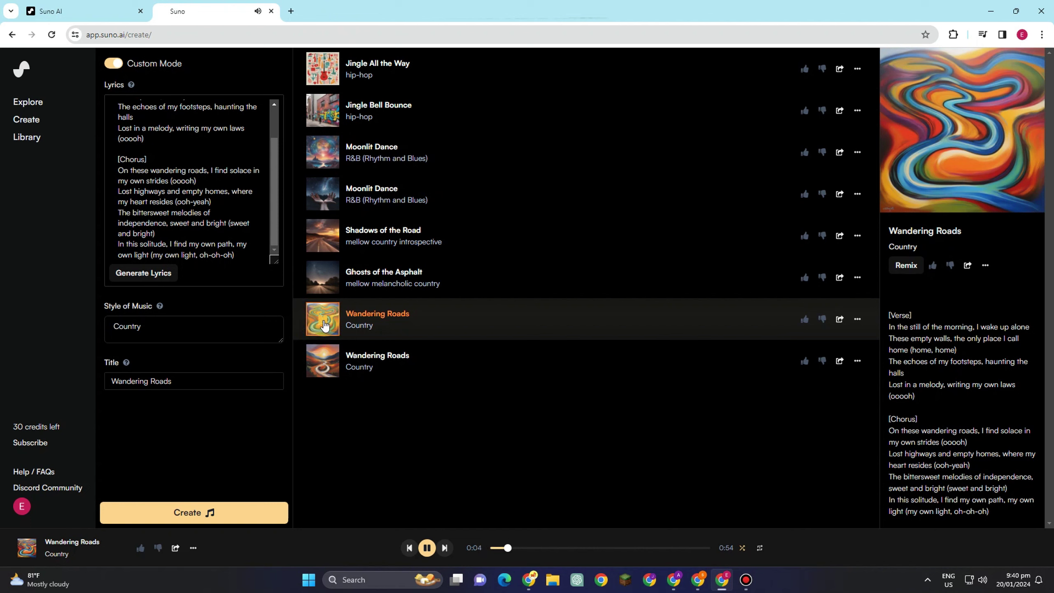
{"action": "left_click", "coordinate": [325, 366]}
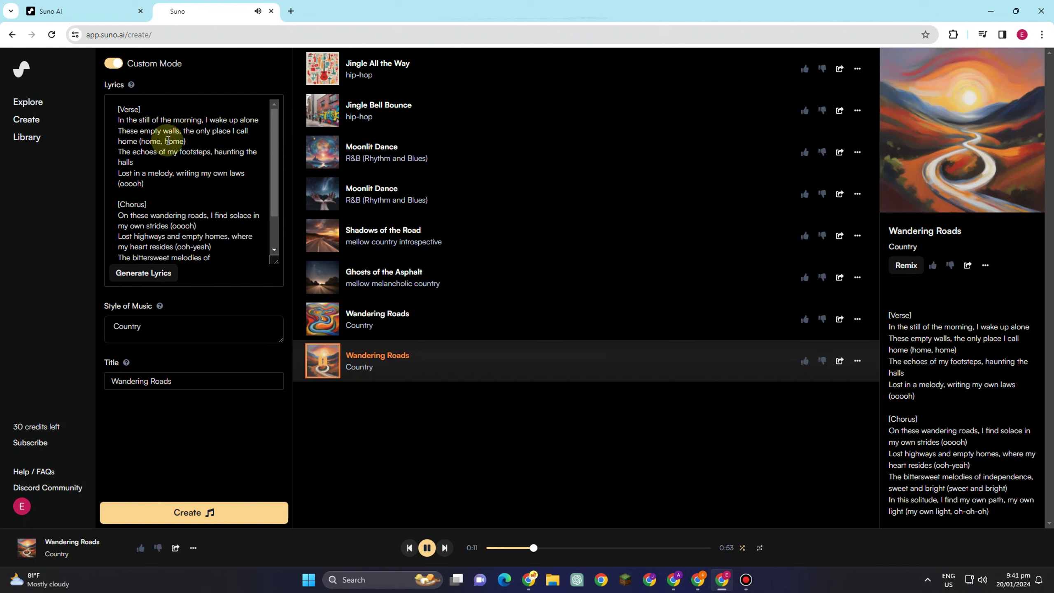
- Pause and download the second song as 'Wandering Roads.mp3', then review ChatGPT's full lyrics
{"action": "left_click", "coordinate": [322, 360]}
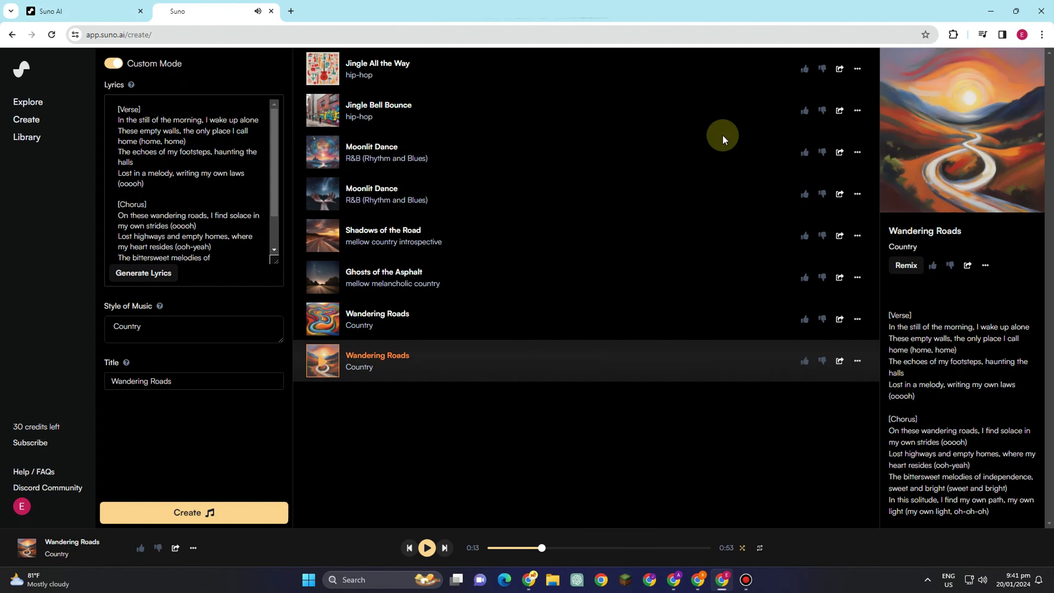
{"action": "left_click", "coordinate": [858, 361]}
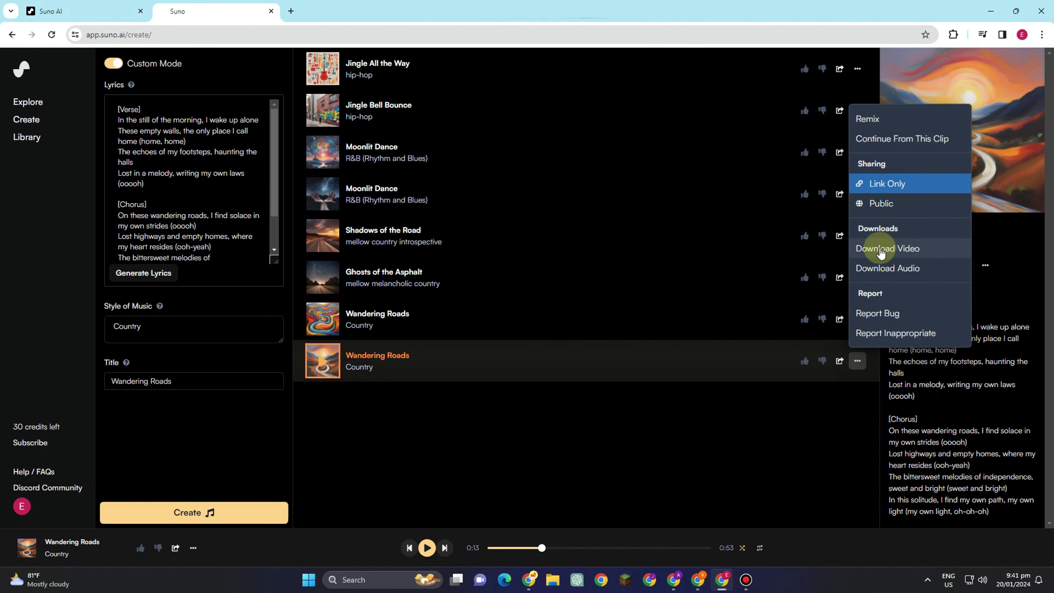
{"action": "left_click", "coordinate": [891, 274]}
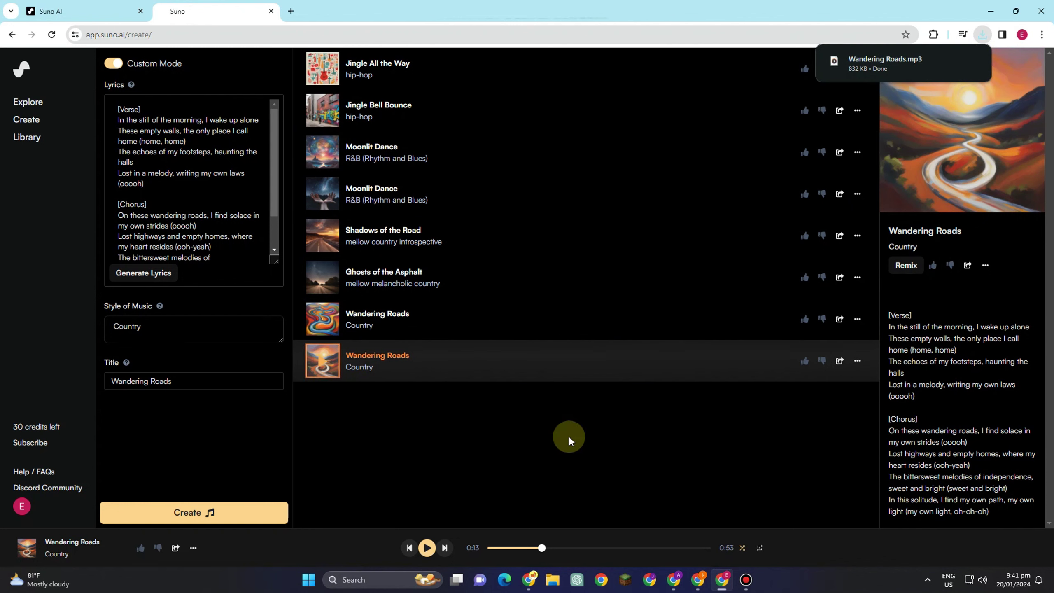
{"action": "left_click", "coordinate": [675, 581]}
{"action": "scroll", "coordinate": [440, 357], "scroll_direction": "down", "scroll_amount": 6}
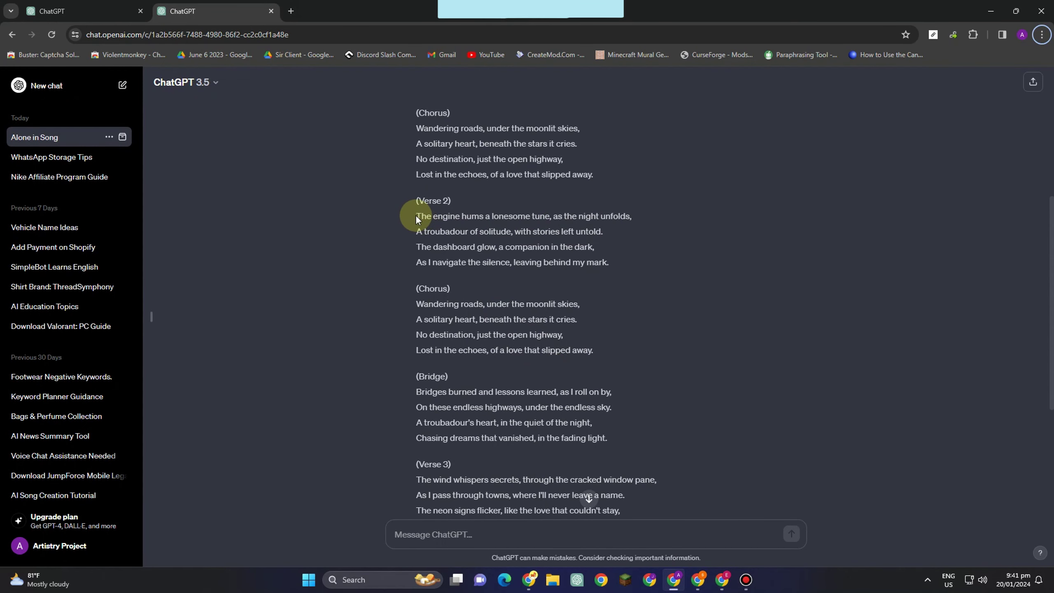
- Replace Suno's lyrics with ChatGPT's four-line Verse 2, starting 'The engine hums a lonesome tune.'
{"action": "left_click_drag", "start_coordinate": [417, 216], "coordinate": [631, 266]}
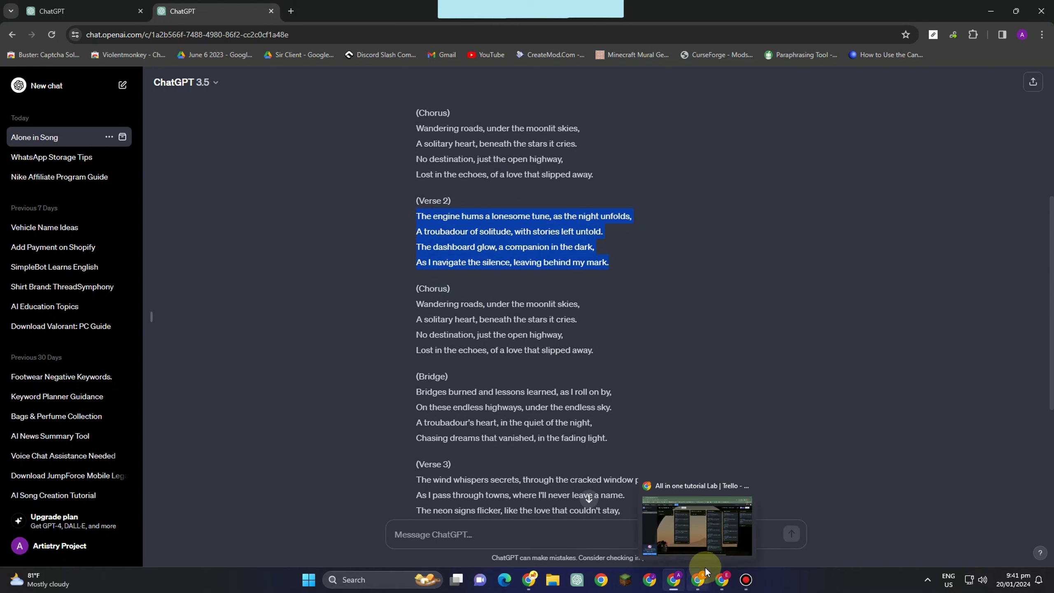
{"action": "left_click", "coordinate": [722, 580]}
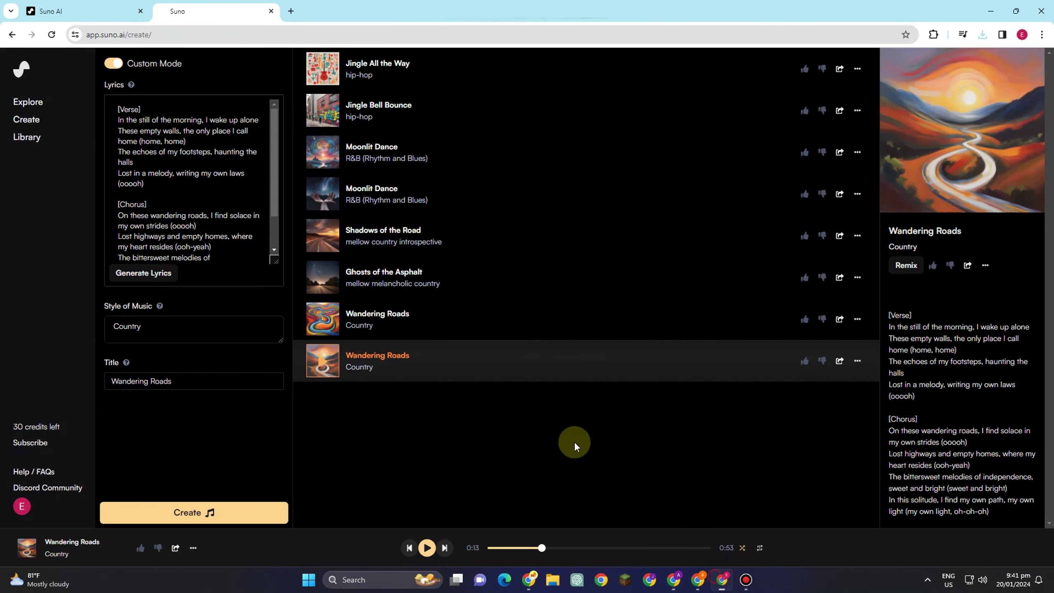
{"action": "left_click", "coordinate": [216, 254]}
{"action": "key", "text": "ctrl+a"}
{"action": "key", "text": "ctrl+v"}
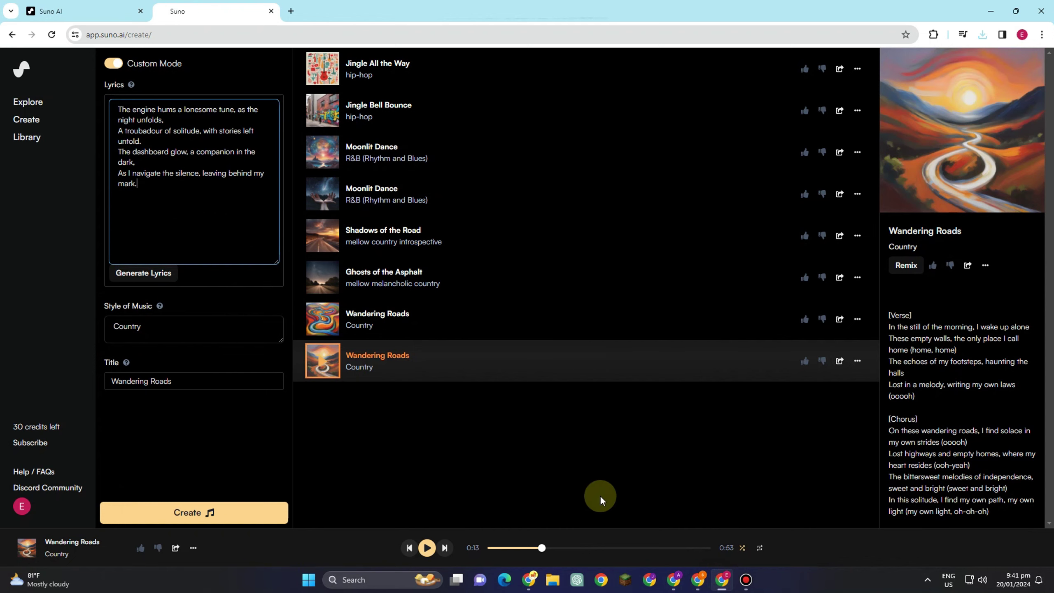
- Select ChatGPT's lyrics from the Bridge through the end of Verse 3
{"action": "left_click", "coordinate": [674, 580]}
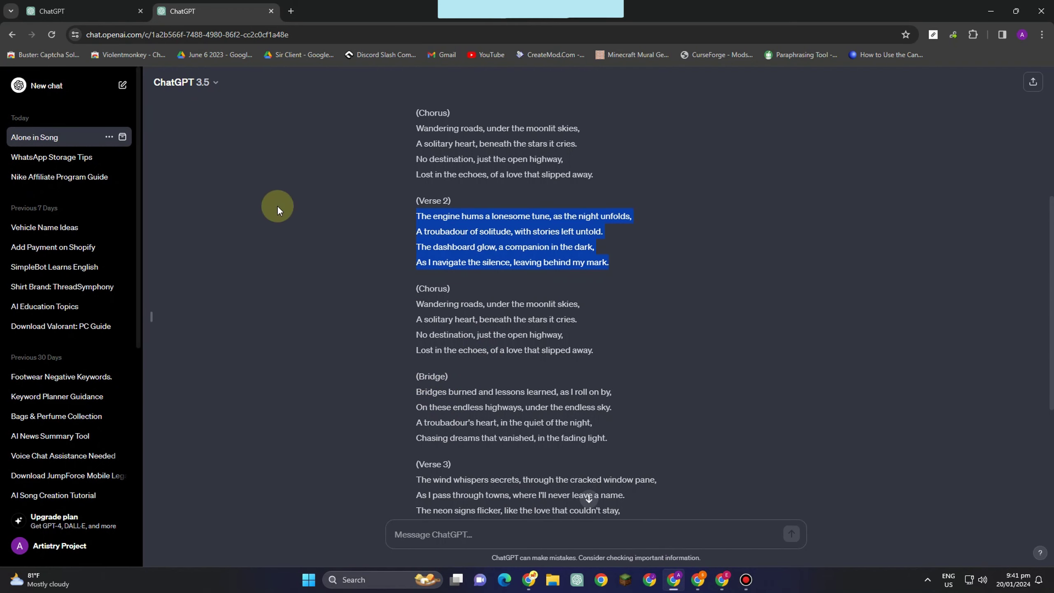
{"action": "left_click_drag", "start_coordinate": [417, 376], "coordinate": [589, 432]}
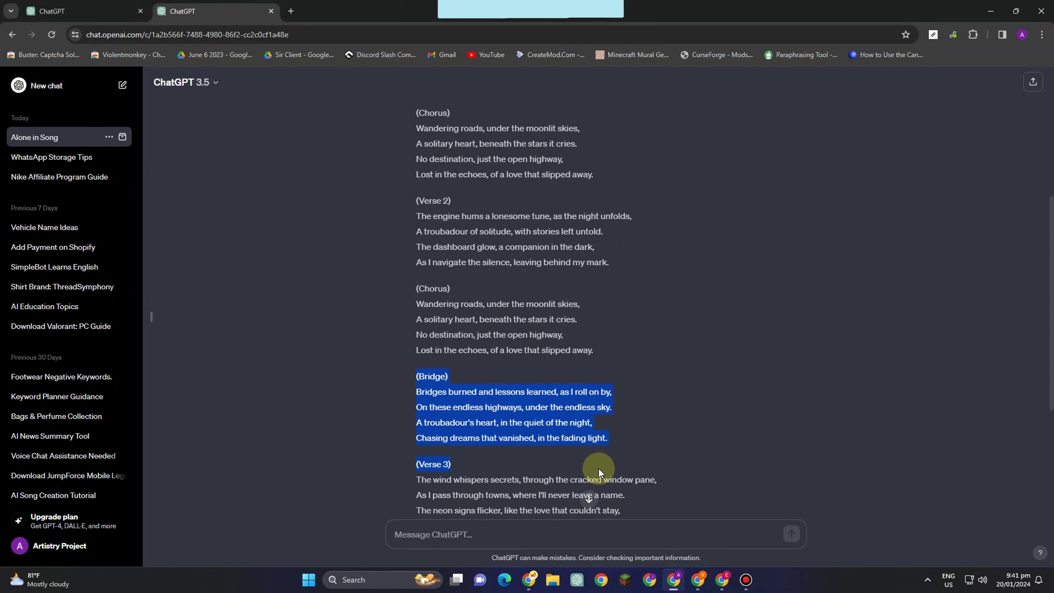
{"action": "scroll", "coordinate": [595, 478], "scroll_direction": "down", "scroll_amount": 3}
{"action": "left_click_drag", "start_coordinate": [598, 468], "coordinate": [612, 421]}
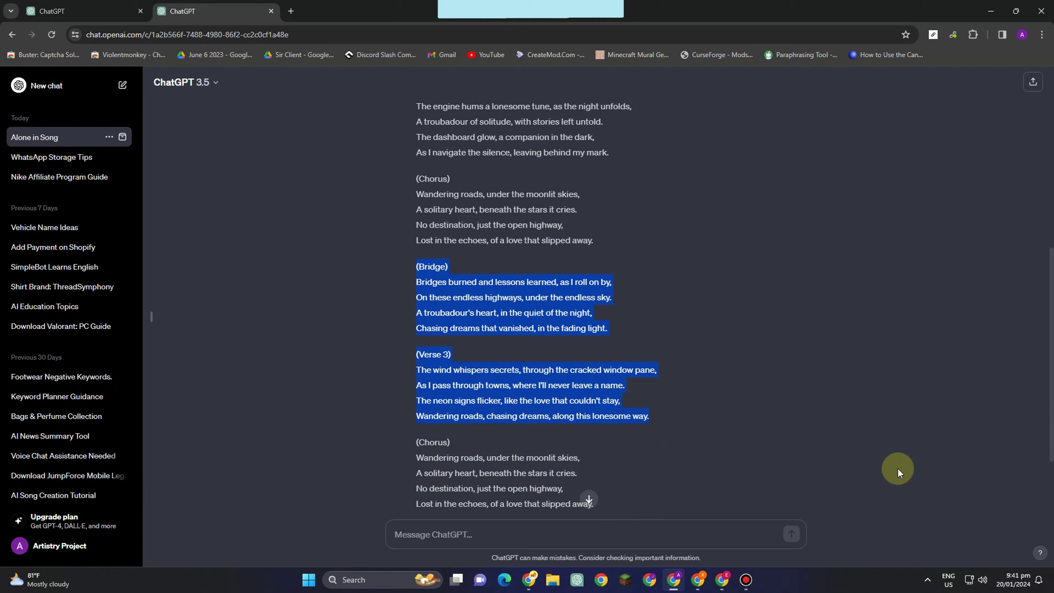
{"action": "left_click", "coordinate": [721, 580]}
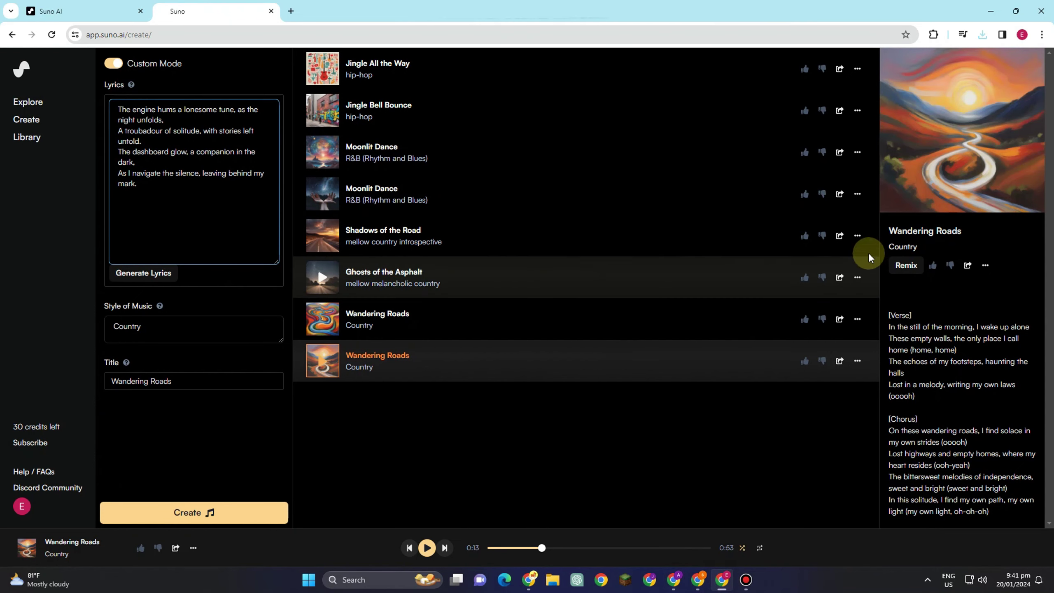
- Add the Bridge and Verse 3 to Suno's lyrics, with the existing song's Chorus inserted before Verse 3
{"action": "key", "text": "ctrl+v"}
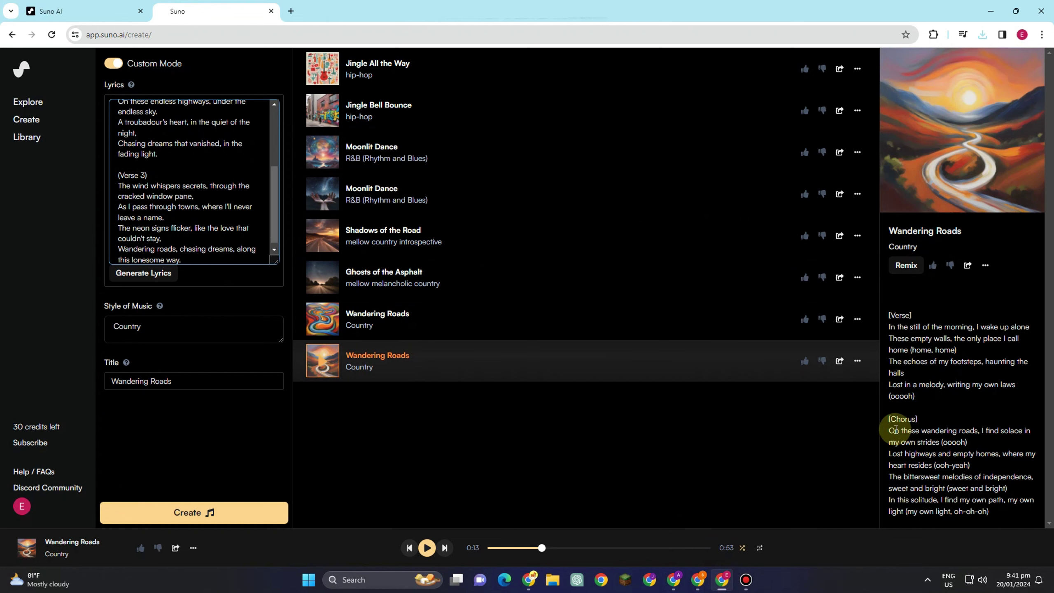
{"action": "left_click_drag", "start_coordinate": [889, 421], "coordinate": [1001, 517]}
{"action": "key", "text": "ctrl+c"}
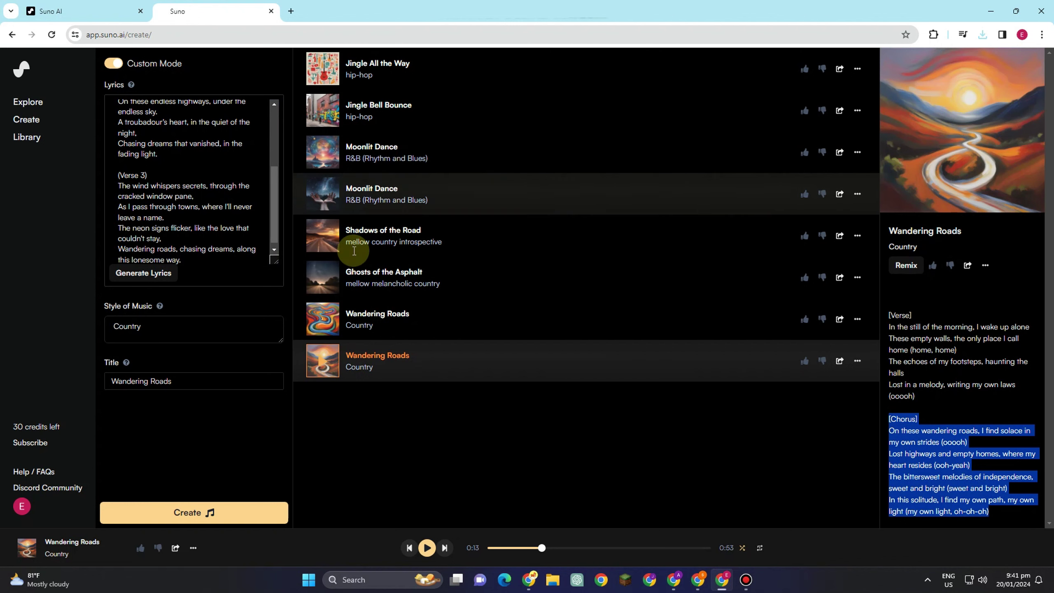
{"action": "left_click", "coordinate": [195, 263]}
{"action": "key", "text": "Return"}
{"action": "key", "text": "Return"}
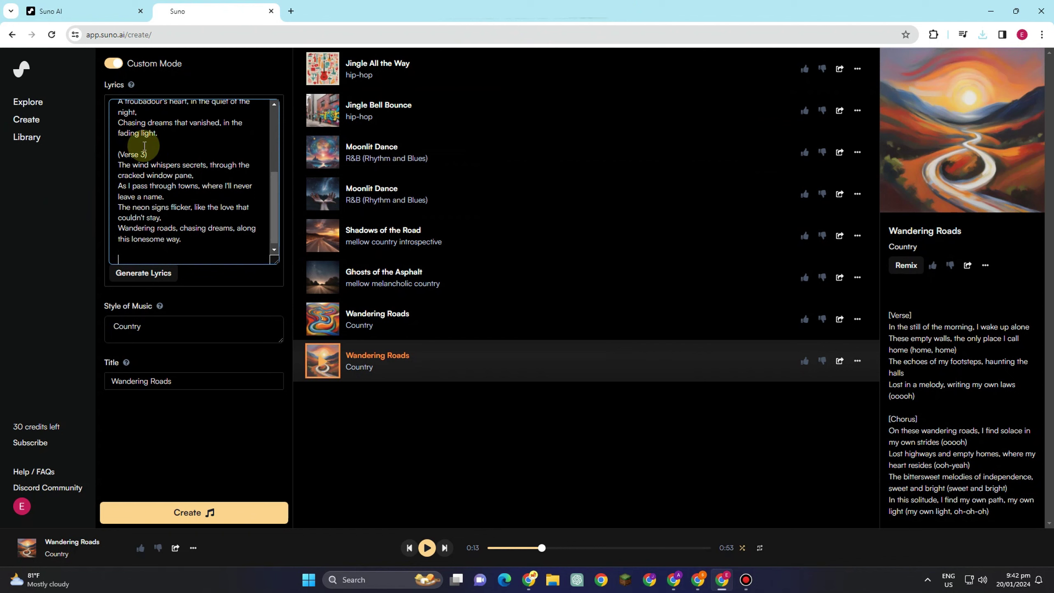
{"action": "key", "text": "ctrl+v"}
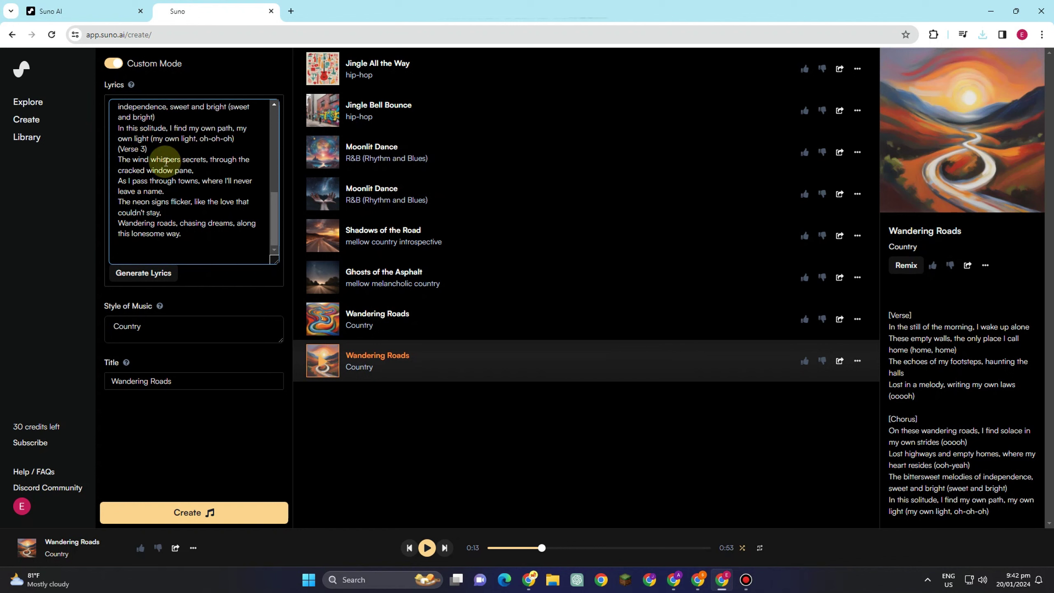
- Delete the duplicate Chorus fragment left at the end of the lyrics
{"action": "left_click", "coordinate": [177, 248]}
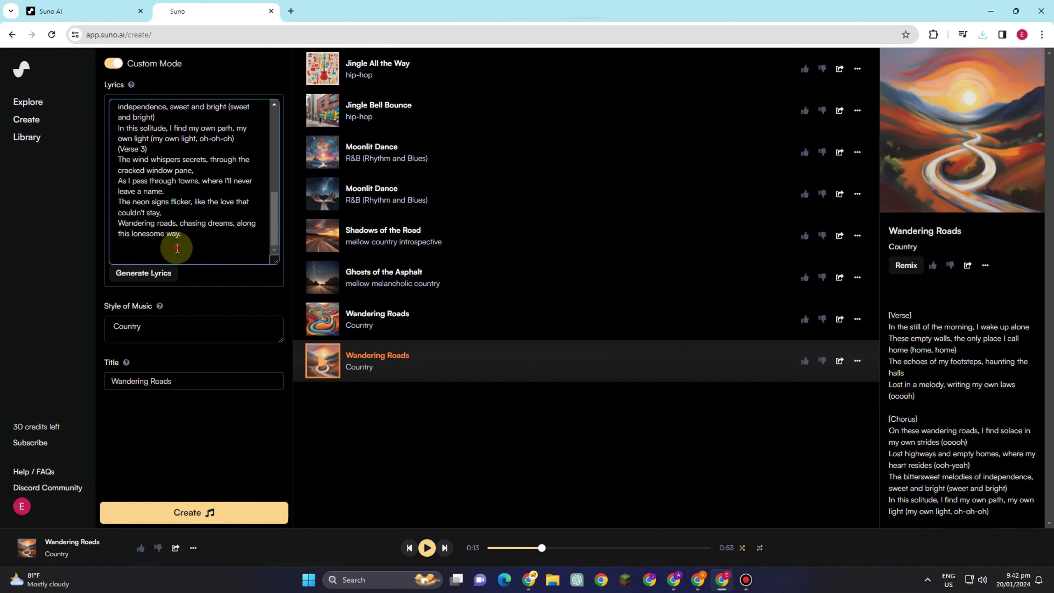
{"action": "type", "text": "[Chorus] On these wandering roads, I find solac"}
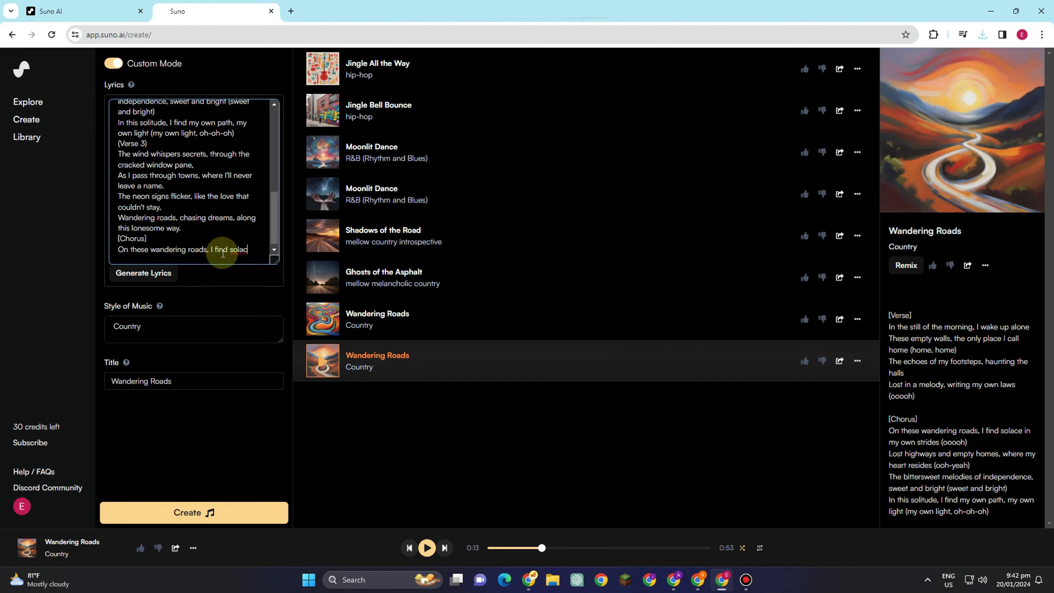
{"action": "left_click_drag", "start_coordinate": [245, 248], "coordinate": [124, 249]}
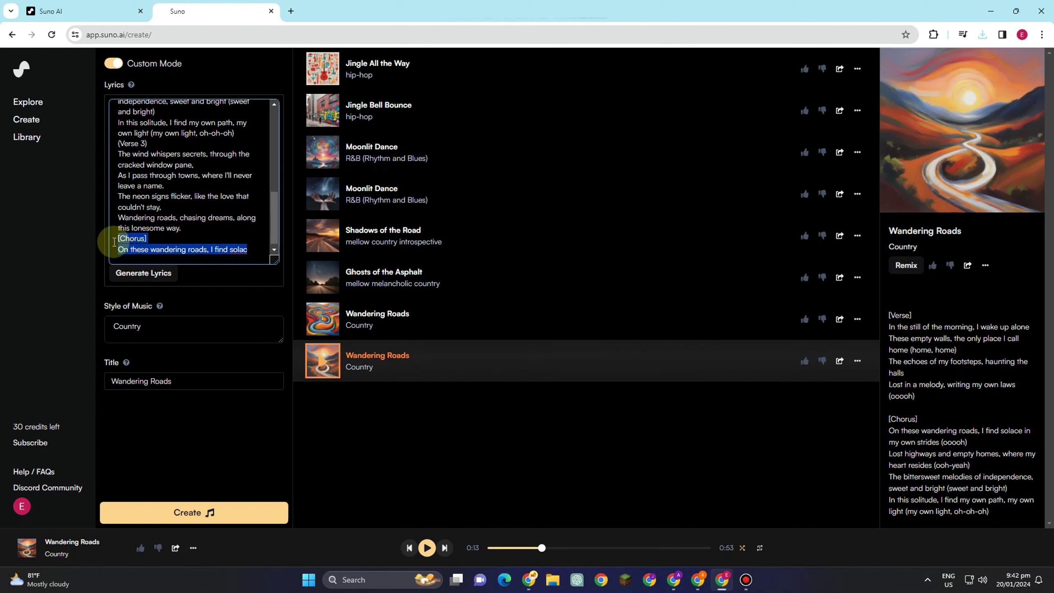
{"action": "key", "text": "BackSpace"}
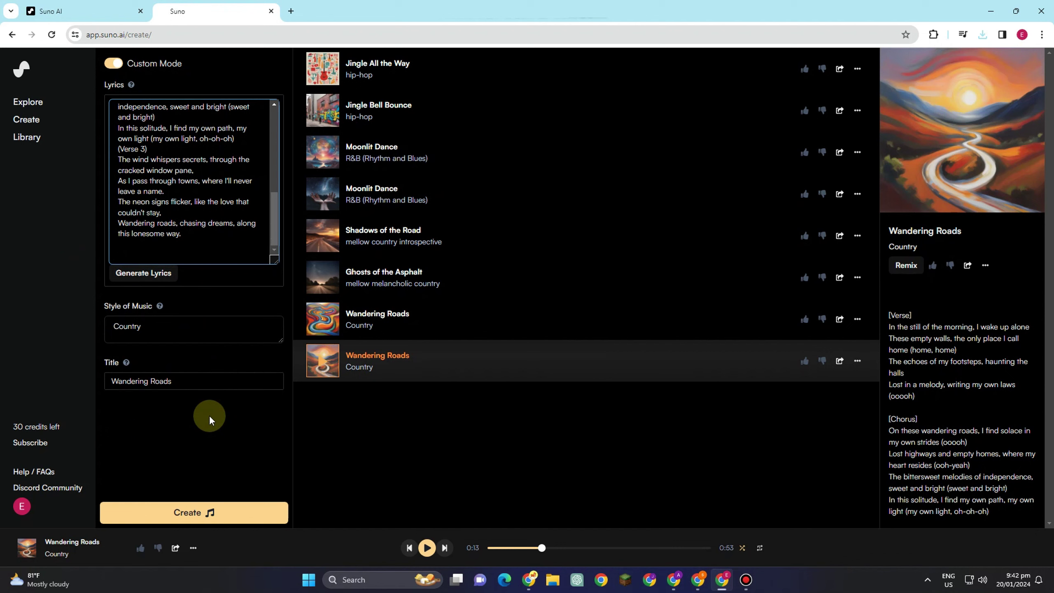
- Generate two new 'Wandering Roads' country songs from the revised lyrics and play the first
{"action": "left_click", "coordinate": [210, 515]}
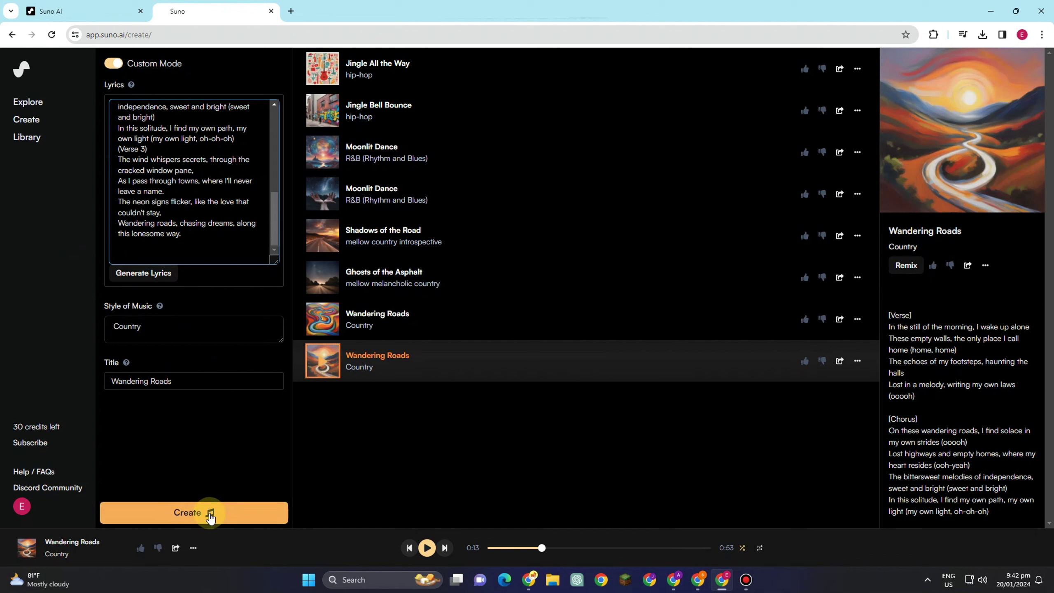
{"action": "left_click", "coordinate": [210, 514]}
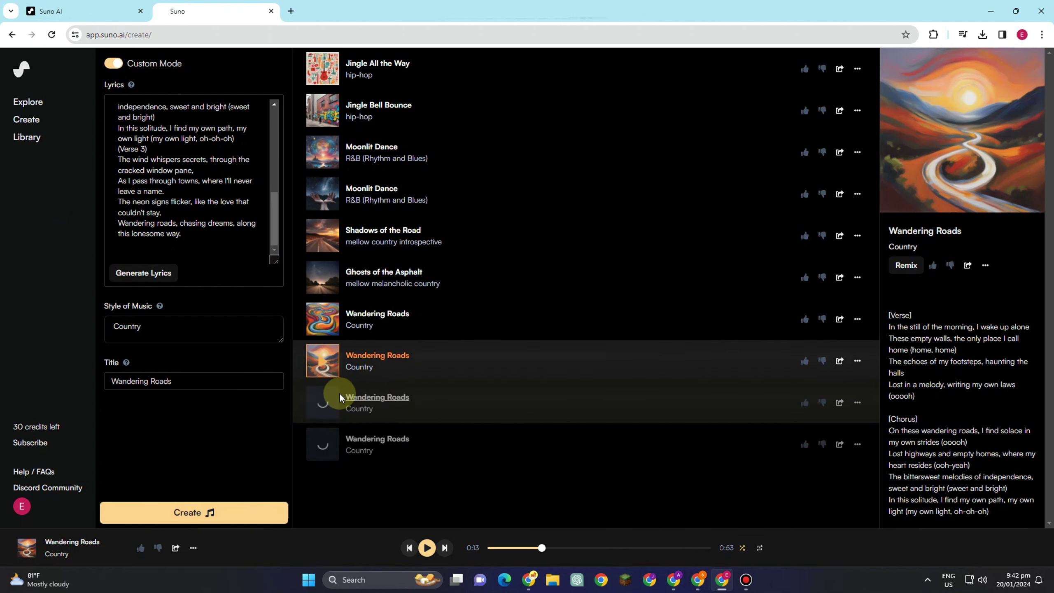
{"action": "left_click", "coordinate": [322, 402]}
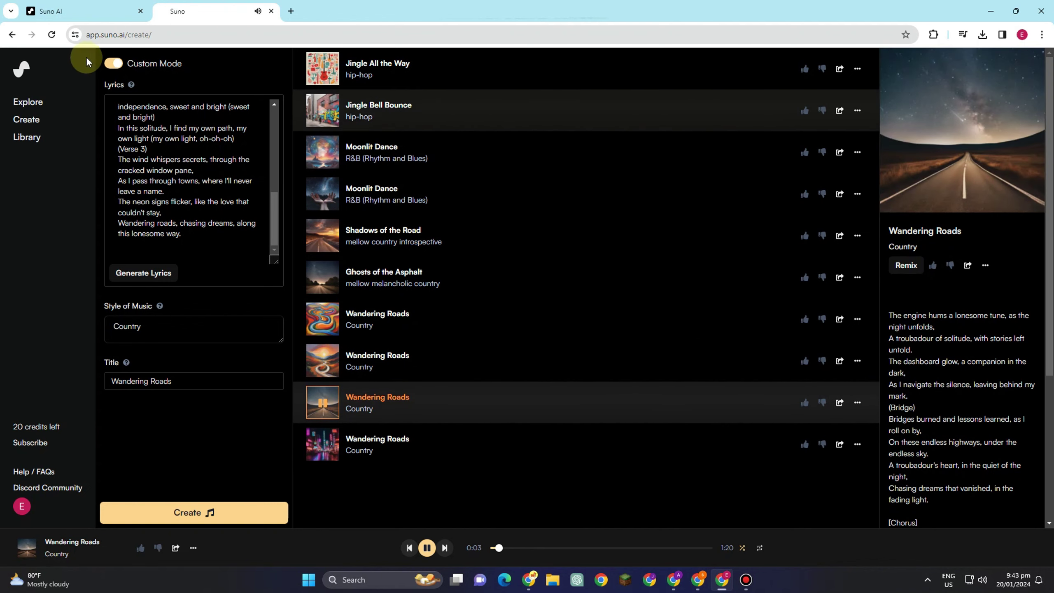
- Check the lyrics, then play the newest 'Wandering Roads' track with the neon city artwork
{"action": "scroll", "coordinate": [180, 155], "scroll_direction": "up", "scroll_amount": 6}
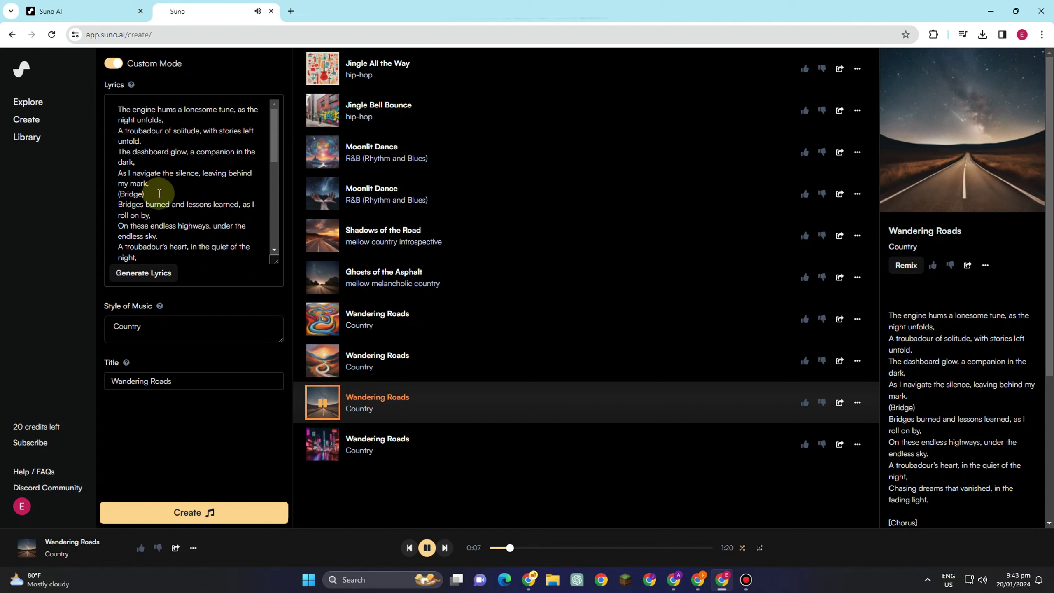
{"action": "scroll", "coordinate": [160, 194], "scroll_direction": "down", "scroll_amount": 6}
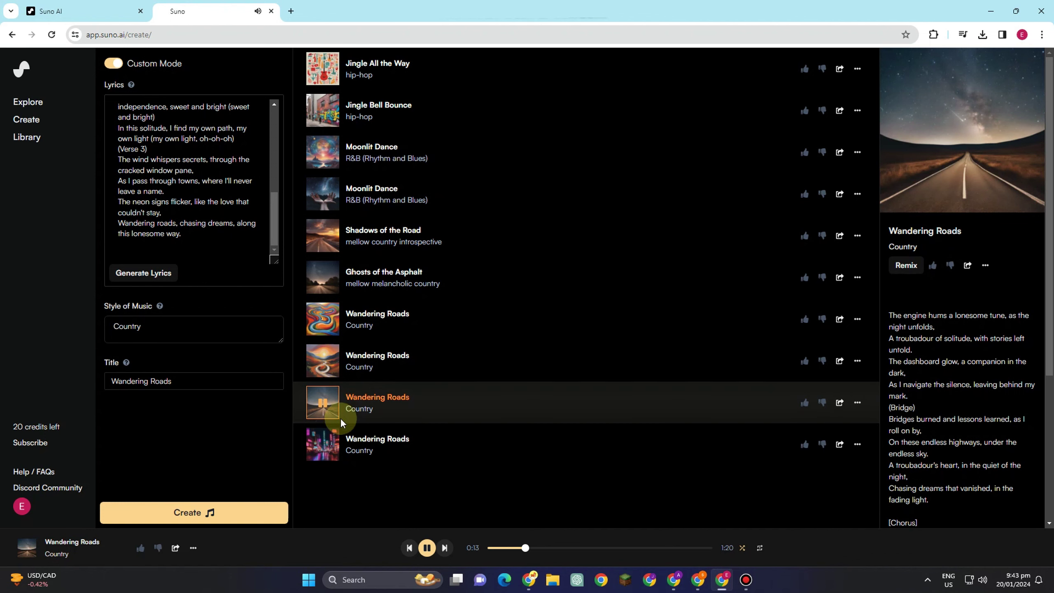
{"action": "left_click", "coordinate": [321, 449]}
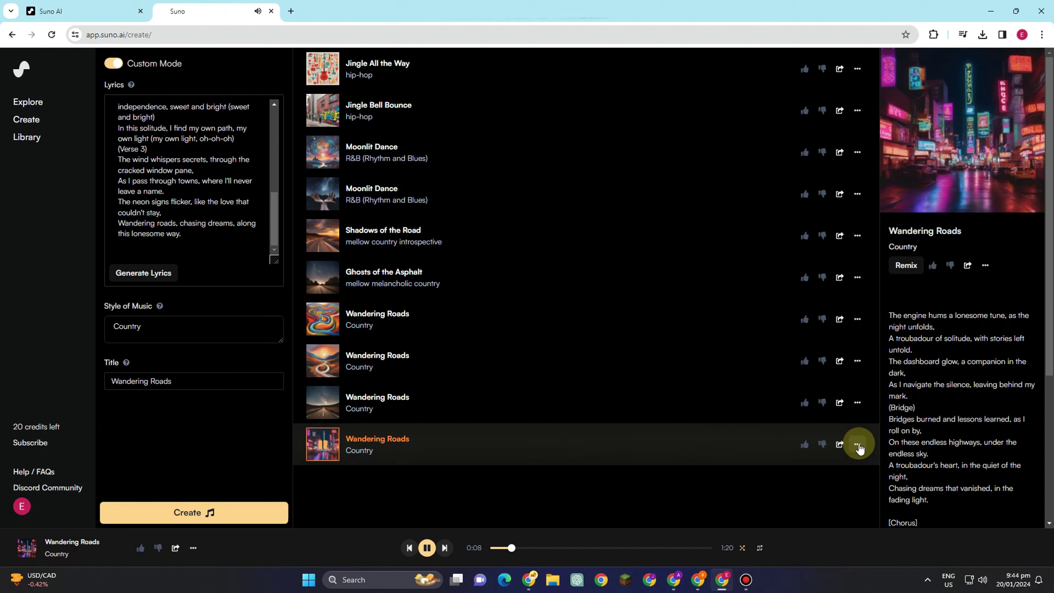
- Download the audio of the neon-city 'Wandering Roads' track
{"action": "scroll", "coordinate": [935, 403], "scroll_direction": "down", "scroll_amount": 5}
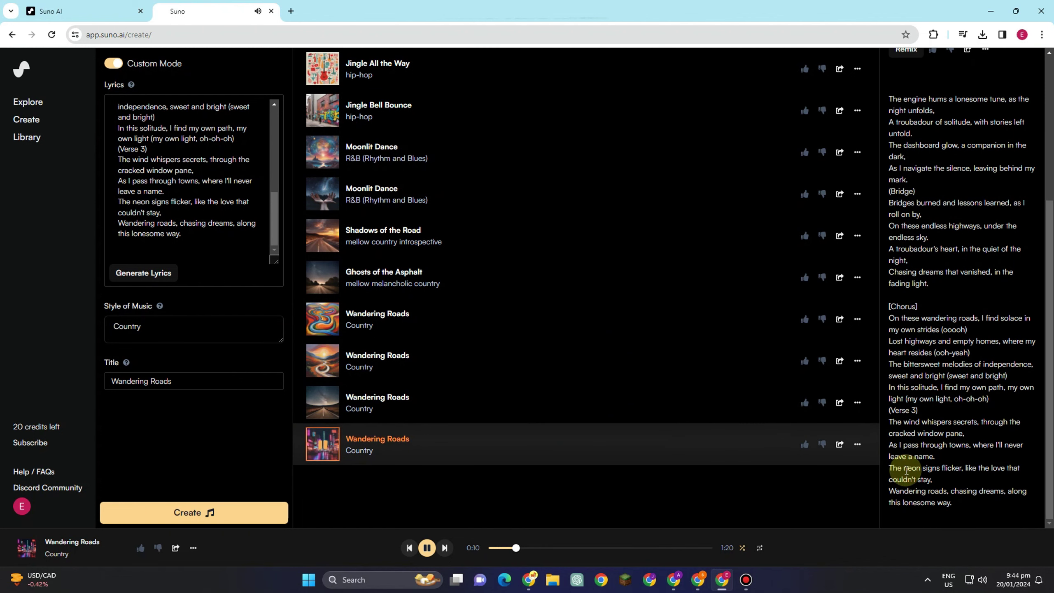
{"action": "left_click", "coordinate": [858, 446]}
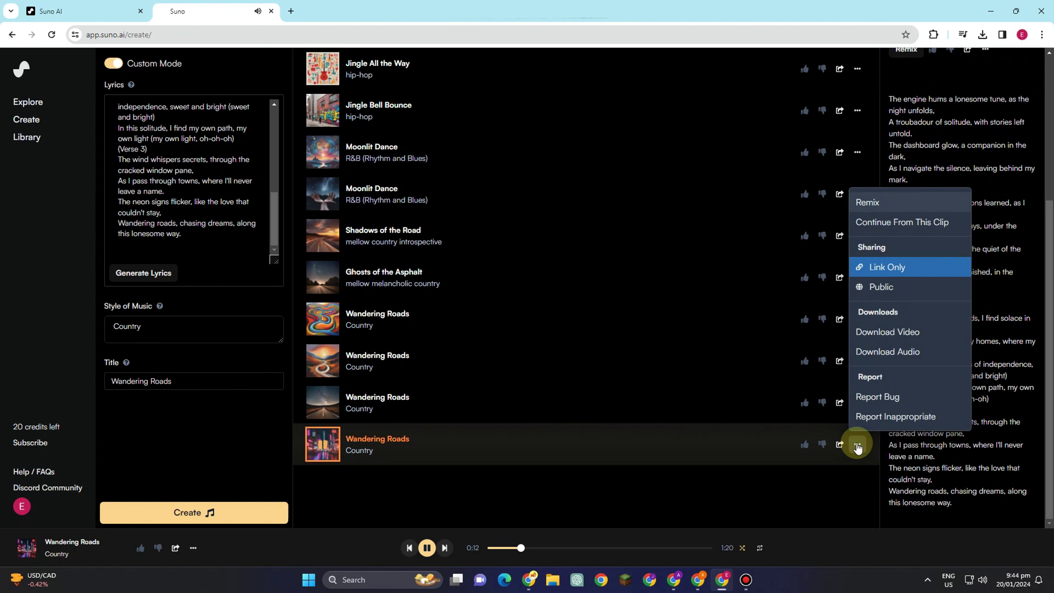
{"action": "left_click", "coordinate": [891, 353]}
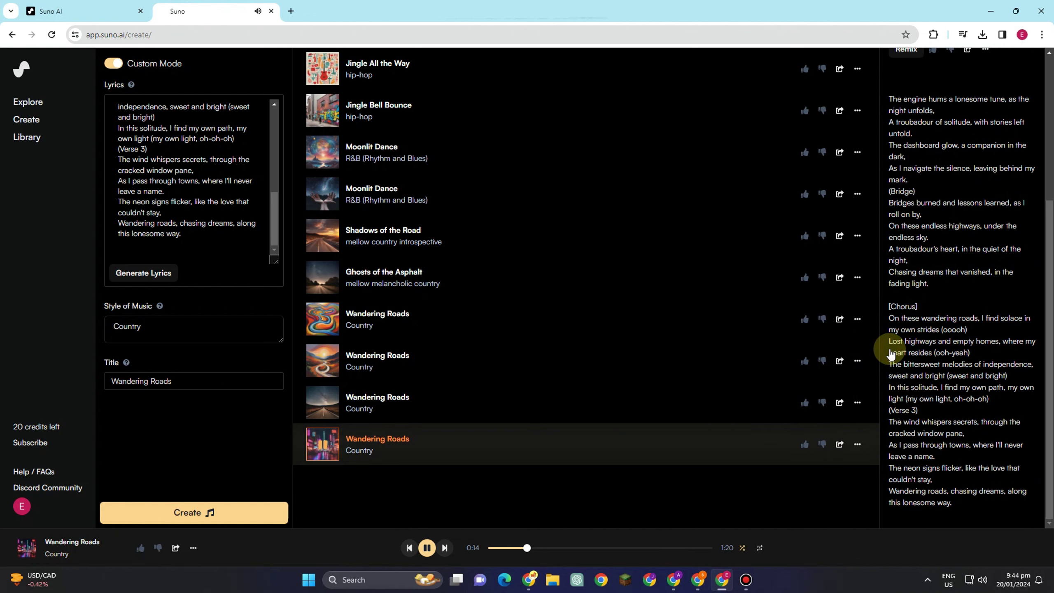
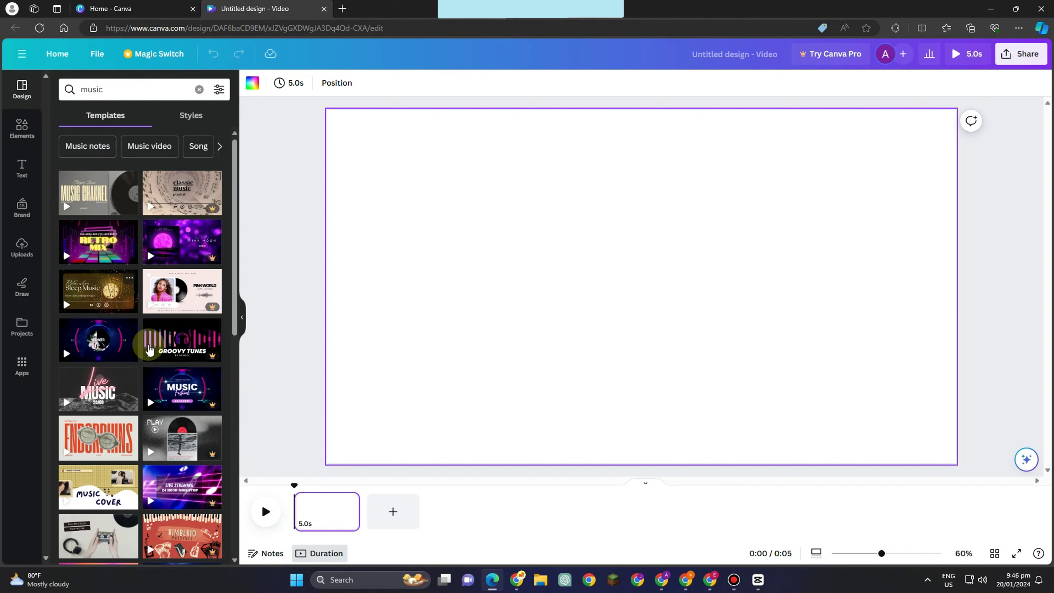
- Search templates for 'music country' and apply the Brown Vintage Illustration Live Acoustic Video template
{"action": "left_click", "coordinate": [145, 83]}
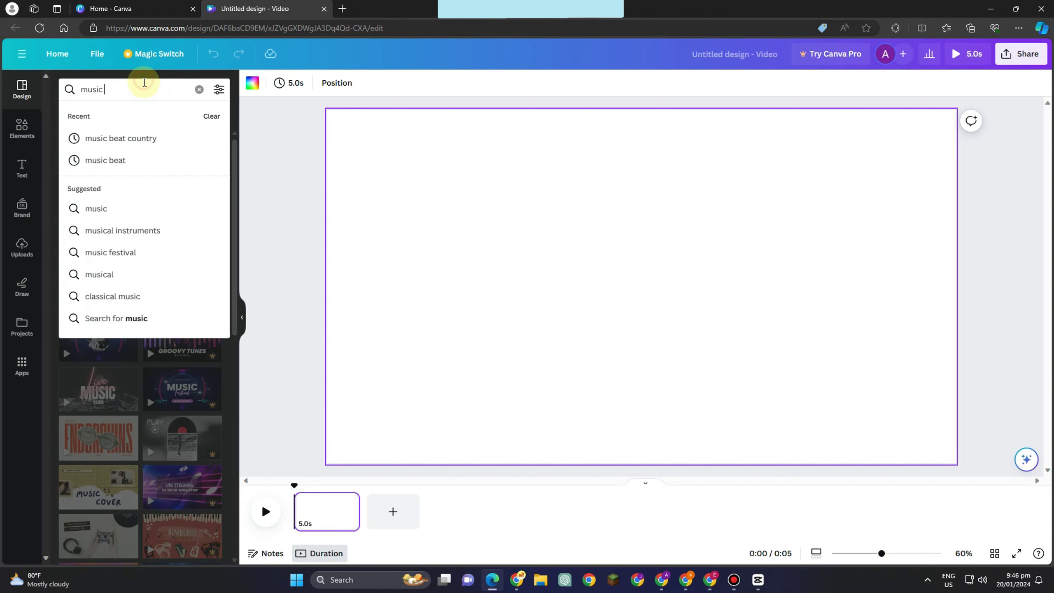
{"action": "type", "text": "country"}
{"action": "key", "text": "Return"}
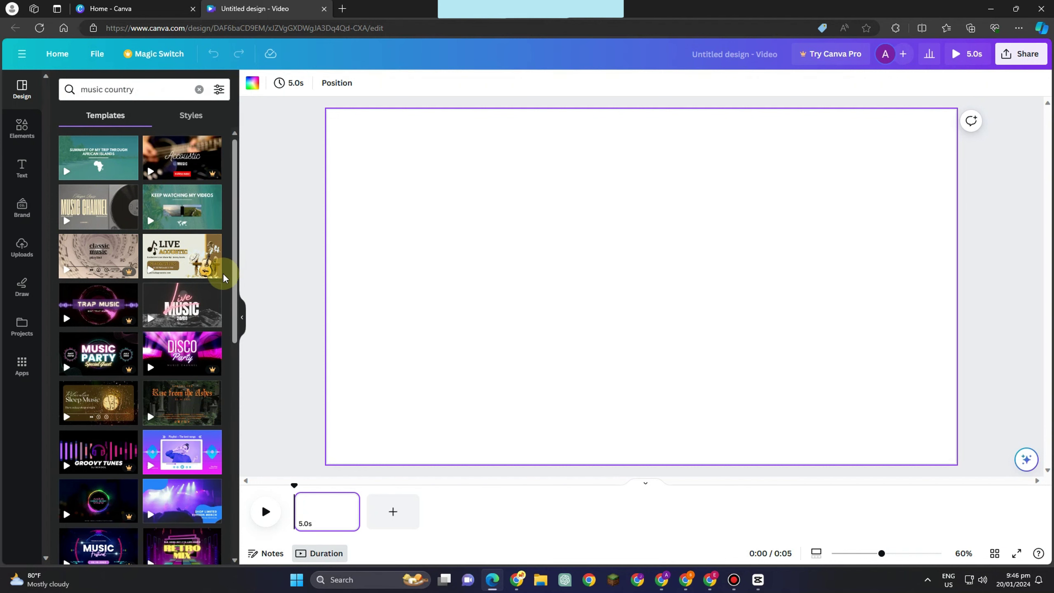
{"action": "left_click", "coordinate": [185, 269]}
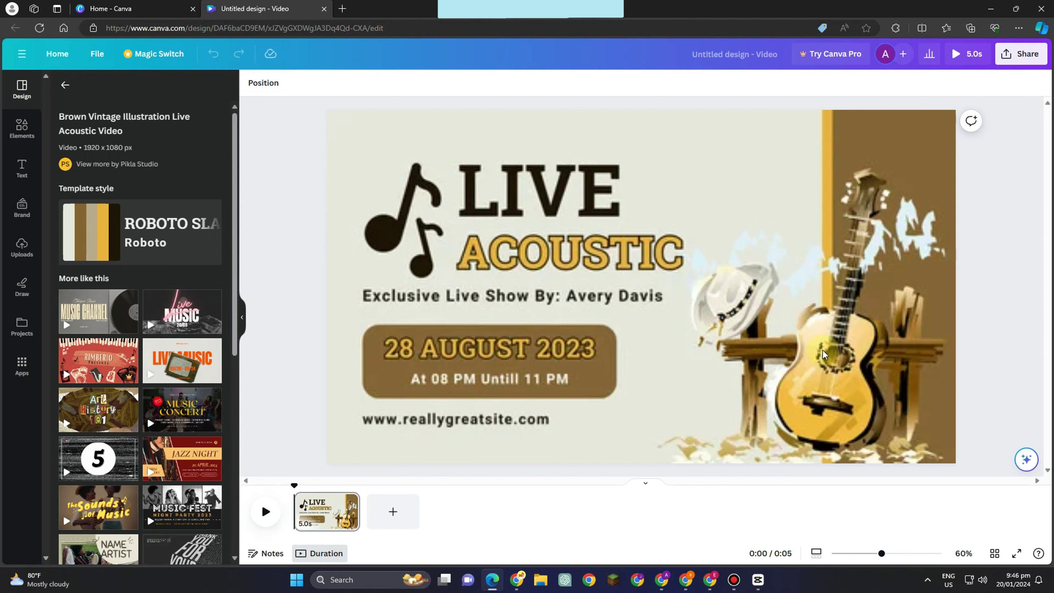
{"action": "left_click", "coordinate": [811, 340]}
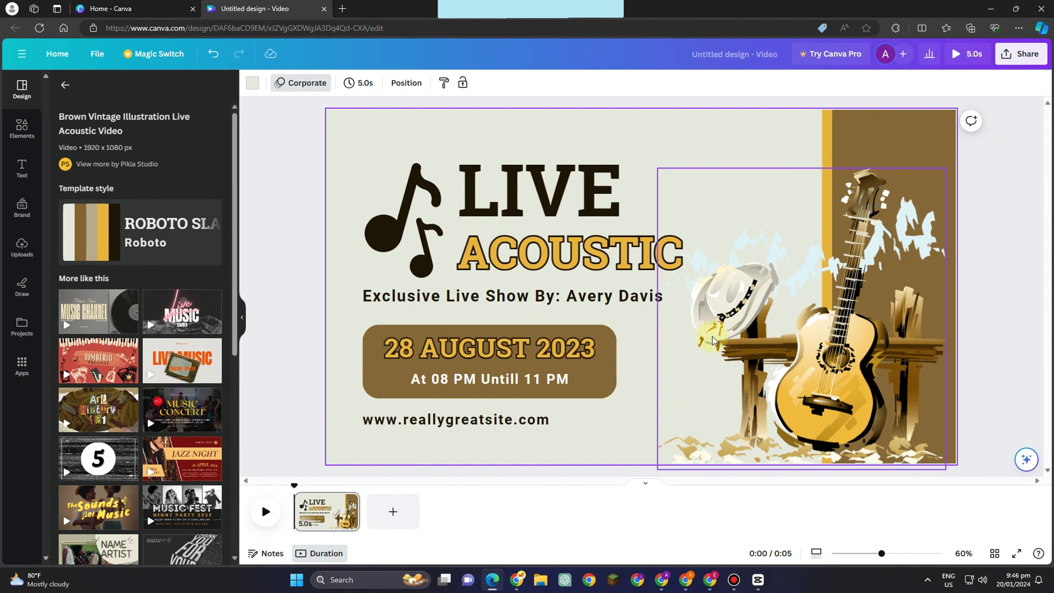
- Delete the ACOUSTIC and LIVE heading texts from the template
{"action": "left_click", "coordinate": [518, 251]}
{"action": "key", "text": "Delete"}
{"action": "left_click", "coordinate": [494, 208]}
{"action": "key", "text": "Delete"}
- Duplicate the music-note graphic and spread the copies across the top of the page
{"action": "left_click", "coordinate": [396, 233]}
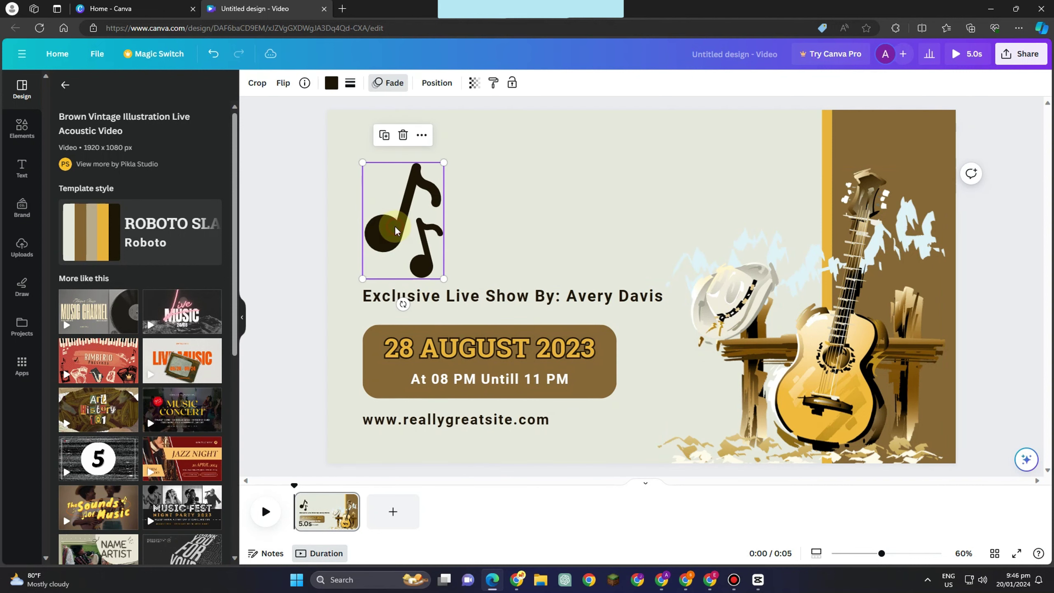
{"action": "left_click_drag", "start_coordinate": [428, 238], "coordinate": [439, 237]}
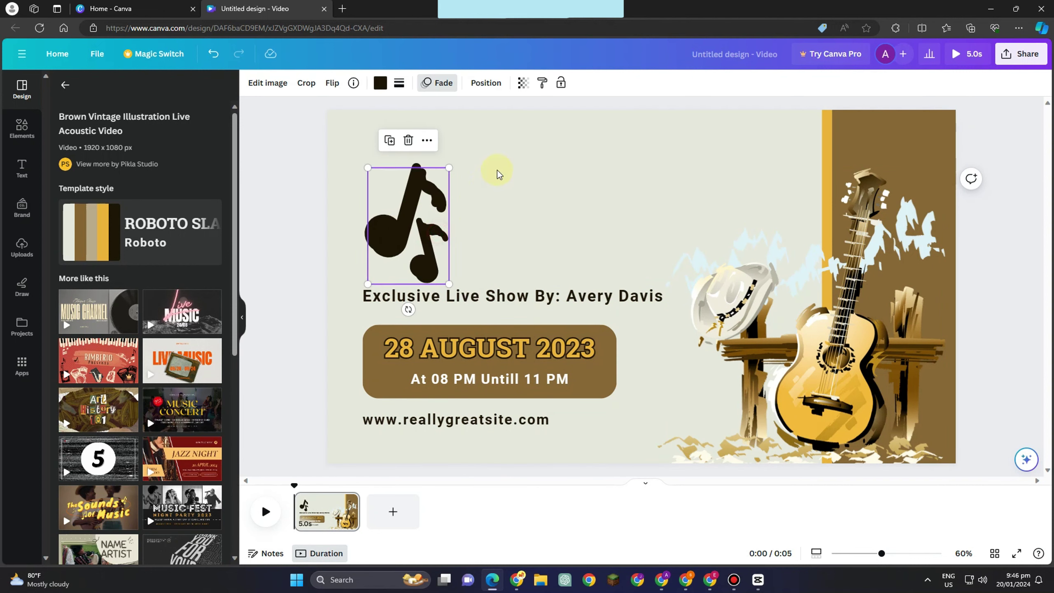
{"action": "key", "text": "ctrl+z"}
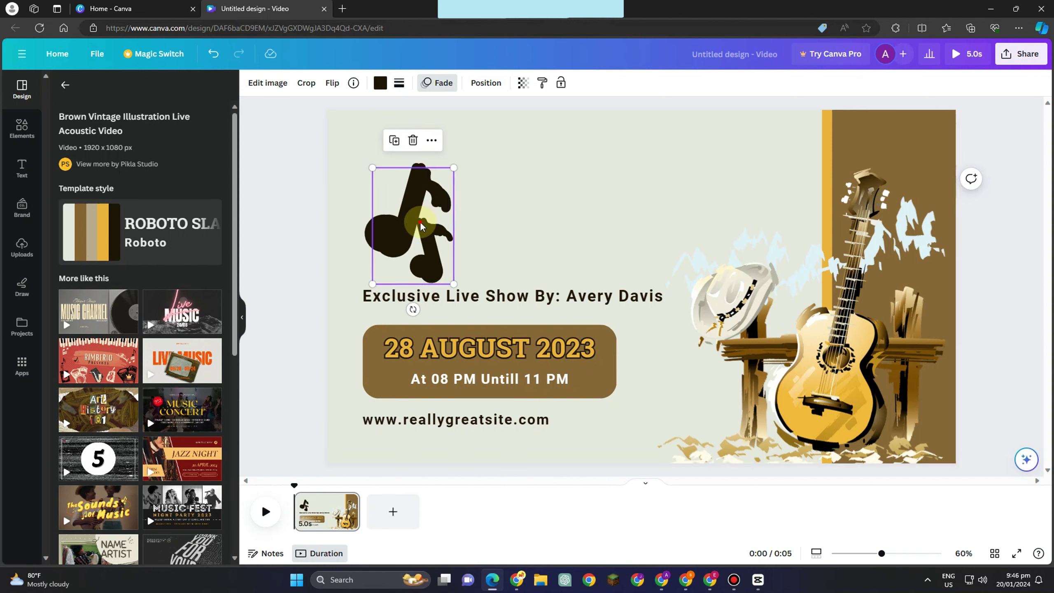
{"action": "left_click_drag", "start_coordinate": [422, 221], "coordinate": [722, 184]}
{"action": "left_click", "coordinate": [496, 219]}
{"action": "left_click", "coordinate": [586, 170]}
{"action": "left_click_drag", "start_coordinate": [585, 170], "coordinate": [773, 230]}
{"action": "left_click", "coordinate": [435, 300]}
{"action": "left_click", "coordinate": [436, 298]}
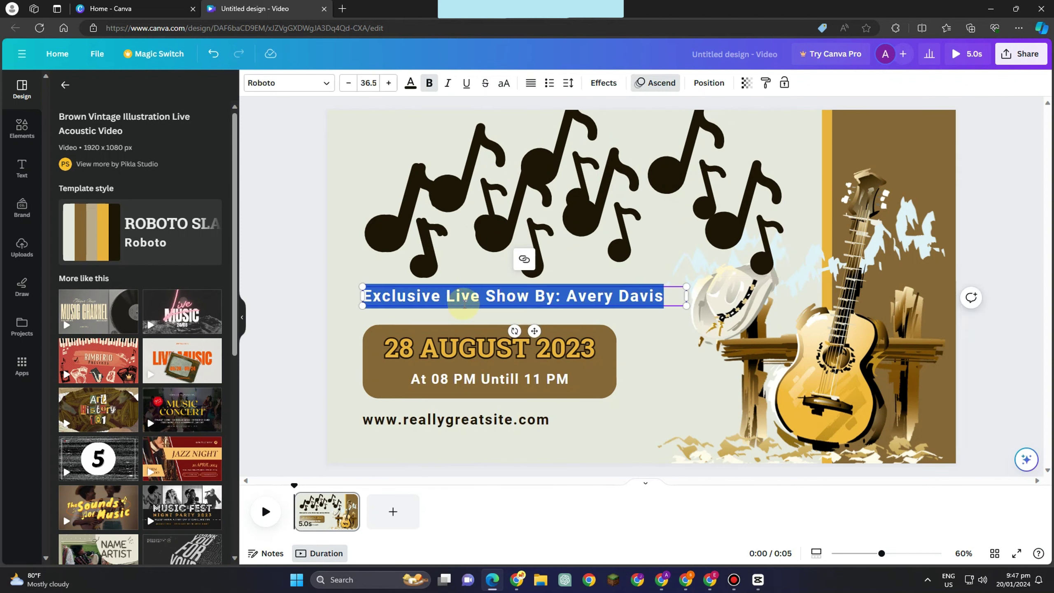
- Set the date to JANUARY 2024 and the album line to 'Album: Meet me Halfway'
{"action": "left_click", "coordinate": [509, 332]}
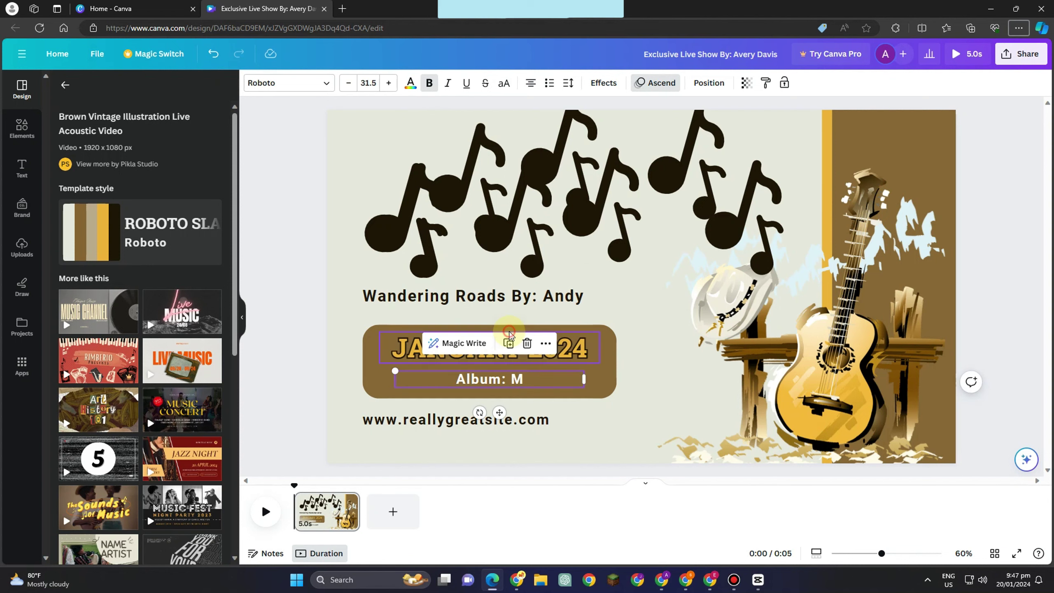
{"action": "key", "text": "alt+f"}
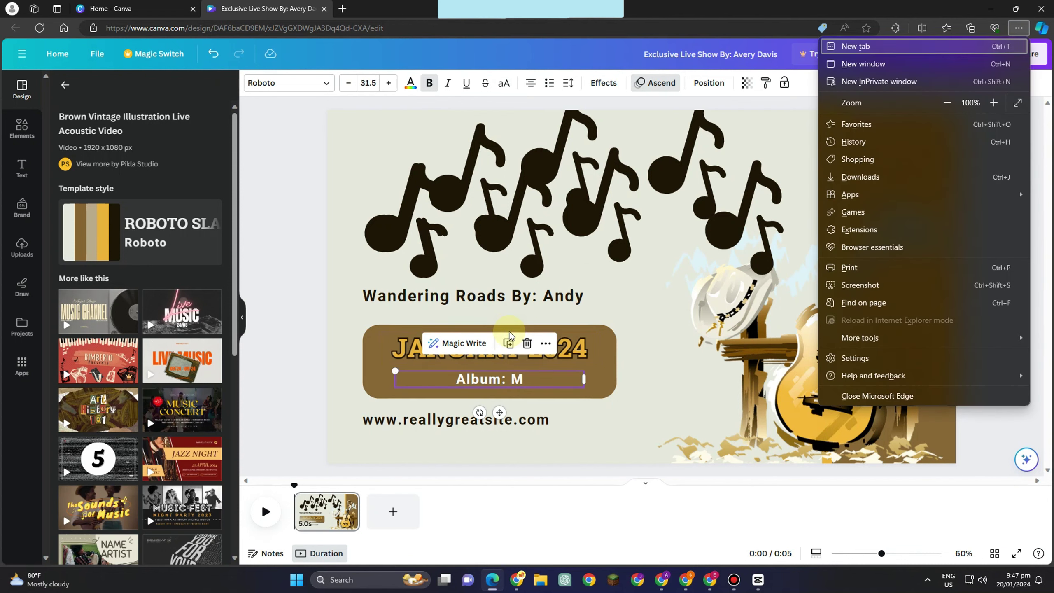
{"action": "left_click", "coordinate": [521, 378]}
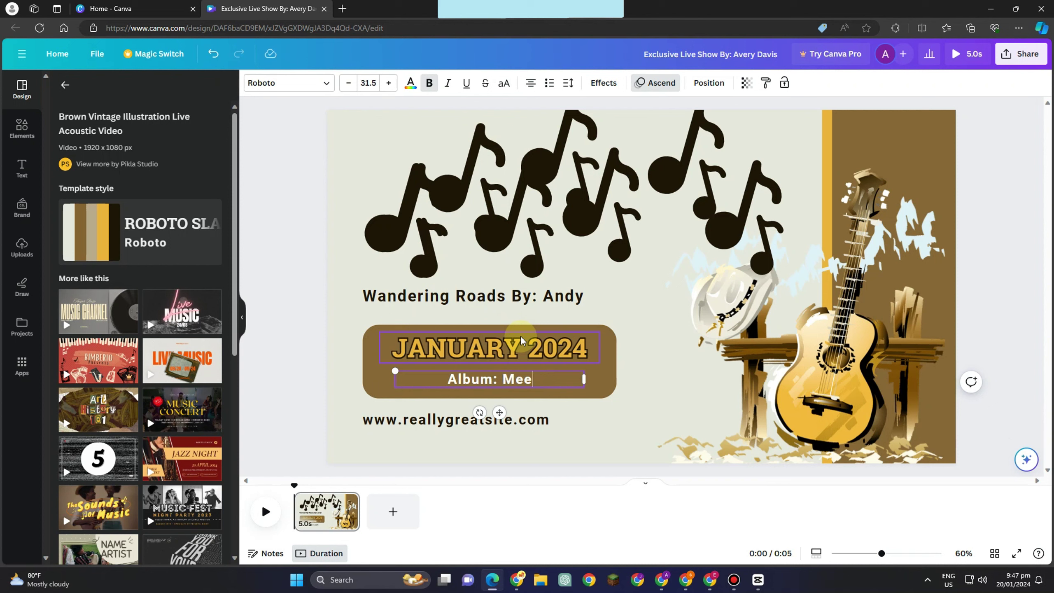
{"action": "type", "text": "eet me Halfeay"}
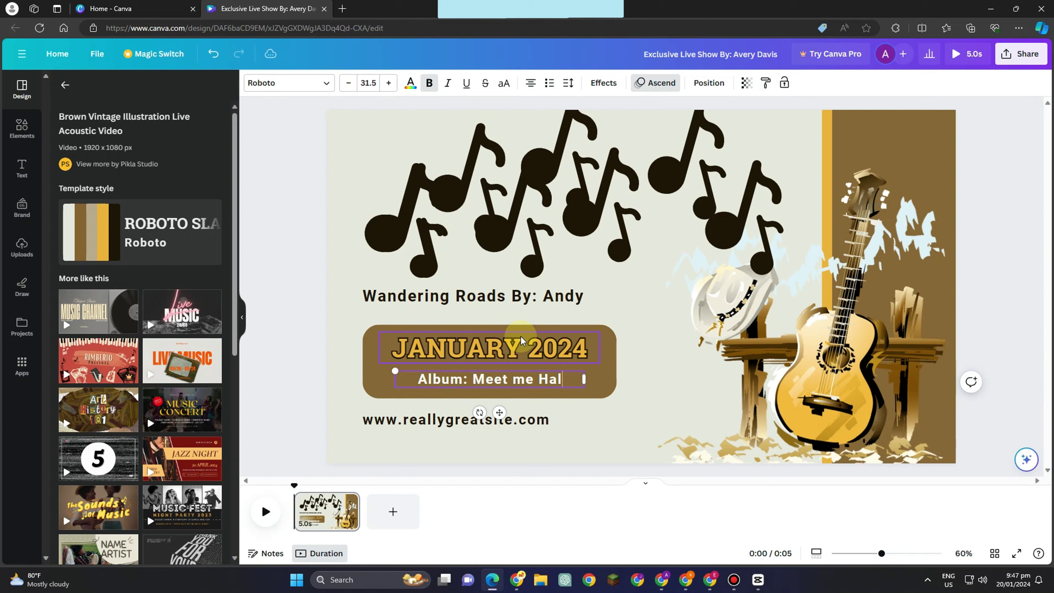
{"action": "key", "text": "BackSpace"}
{"action": "key", "text": "BackSpace"}
{"action": "key", "text": "BackSpace"}
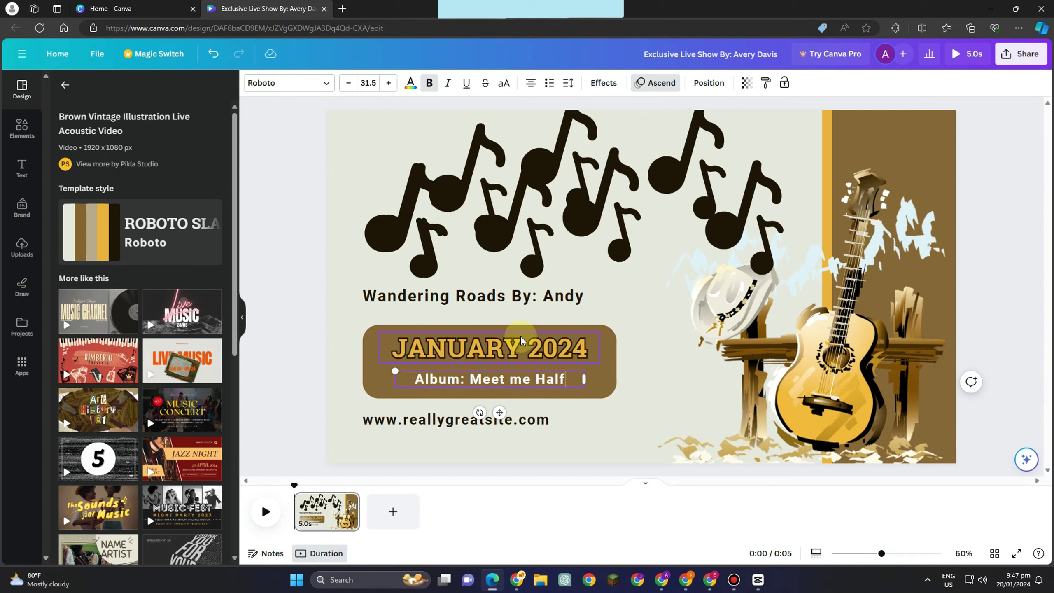
{"action": "type", "text": "way"}
- Replace the website text with a contact e-mail, shrink it, and move it near the bottom
{"action": "left_click", "coordinate": [543, 422]}
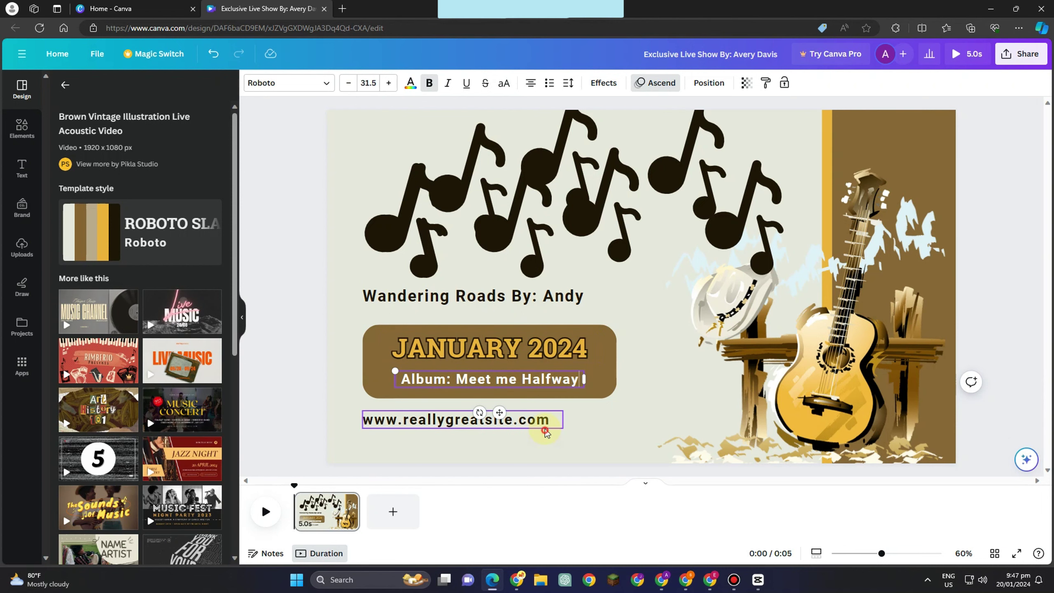
{"action": "left_click", "coordinate": [542, 419]}
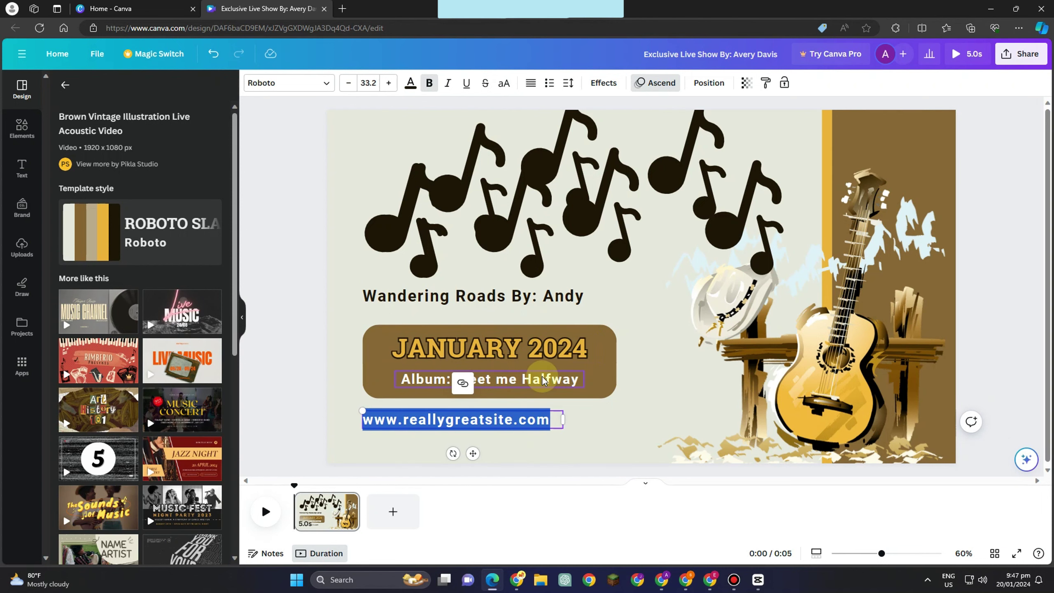
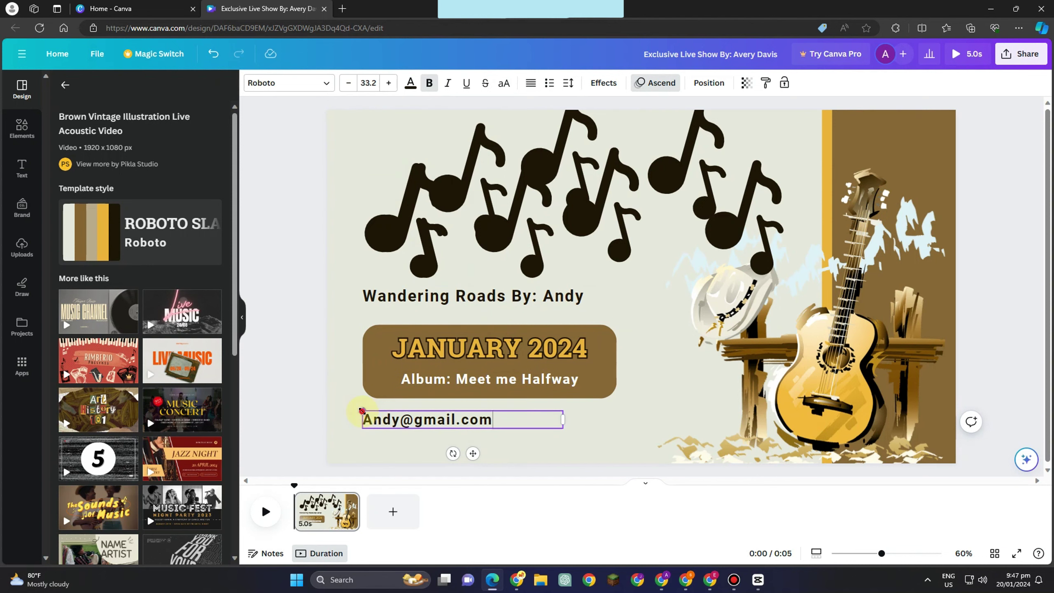
{"action": "left_click_drag", "start_coordinate": [362, 411], "coordinate": [421, 420]}
{"action": "left_click_drag", "start_coordinate": [499, 454], "coordinate": [631, 483]}
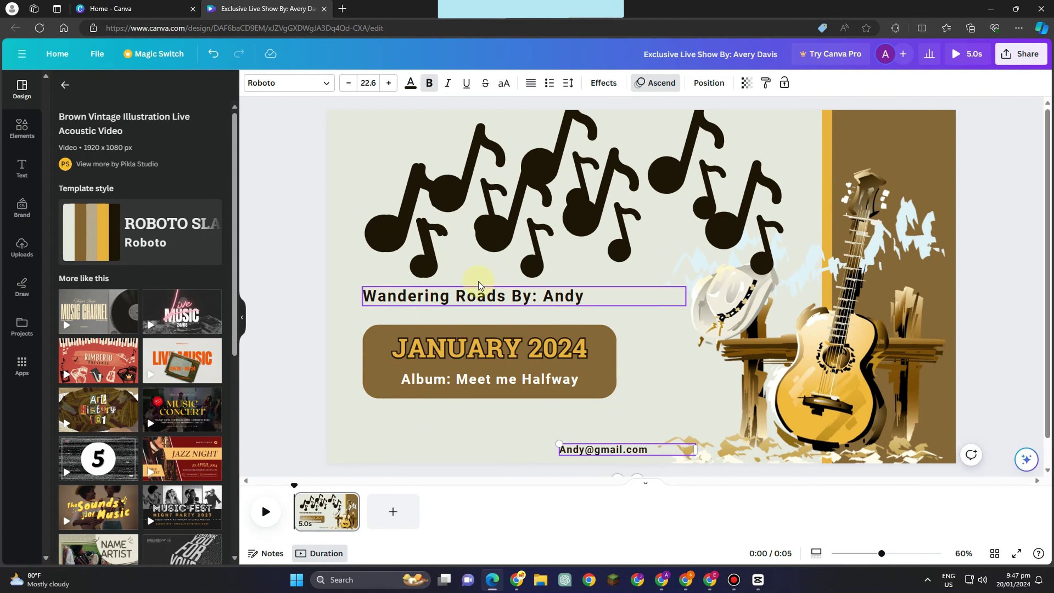
- Touch up the e-mail text, then undo the recent layout changes
{"action": "left_click", "coordinate": [587, 450]}
{"action": "left_click_drag", "start_coordinate": [585, 450], "coordinate": [600, 449]}
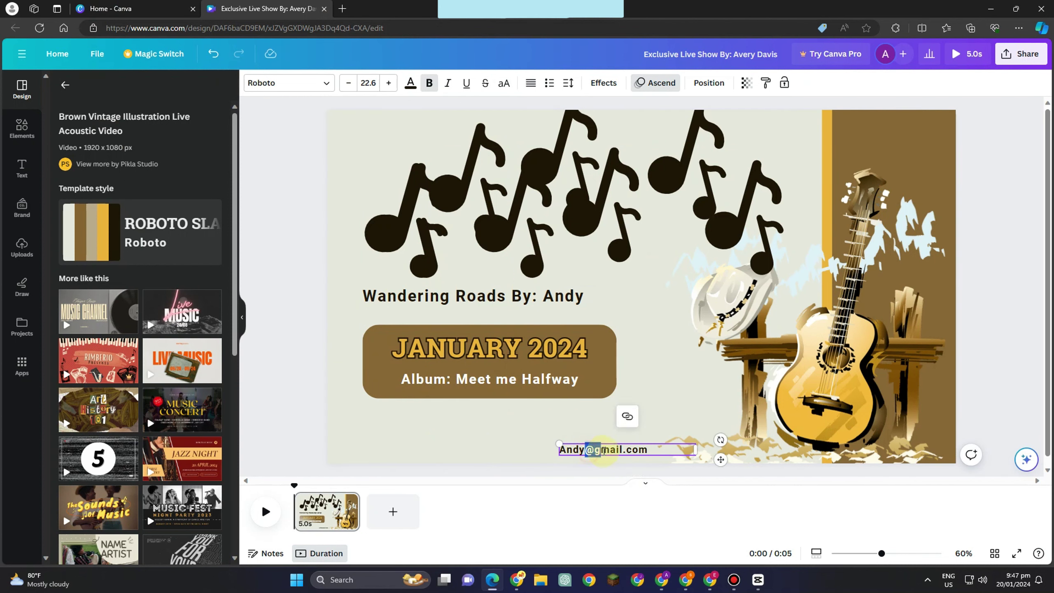
{"action": "left_click", "coordinate": [573, 416]}
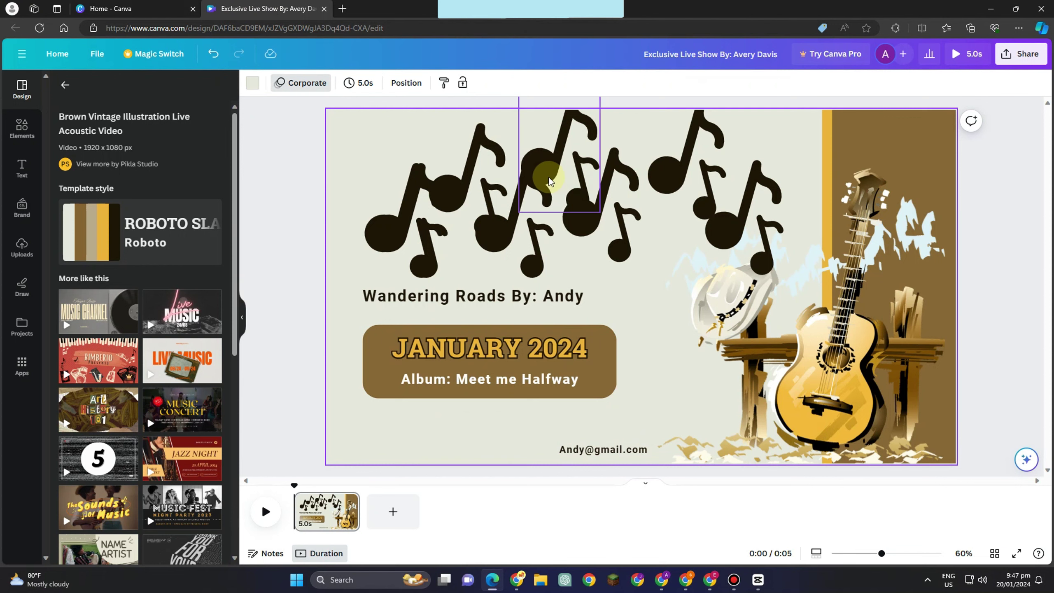
{"action": "key", "text": "ctrl+z"}
- Duplicate the page, lengthen page 2 to 14.2 seconds, and duplicate it into a third page
{"action": "left_click", "coordinate": [347, 503]}
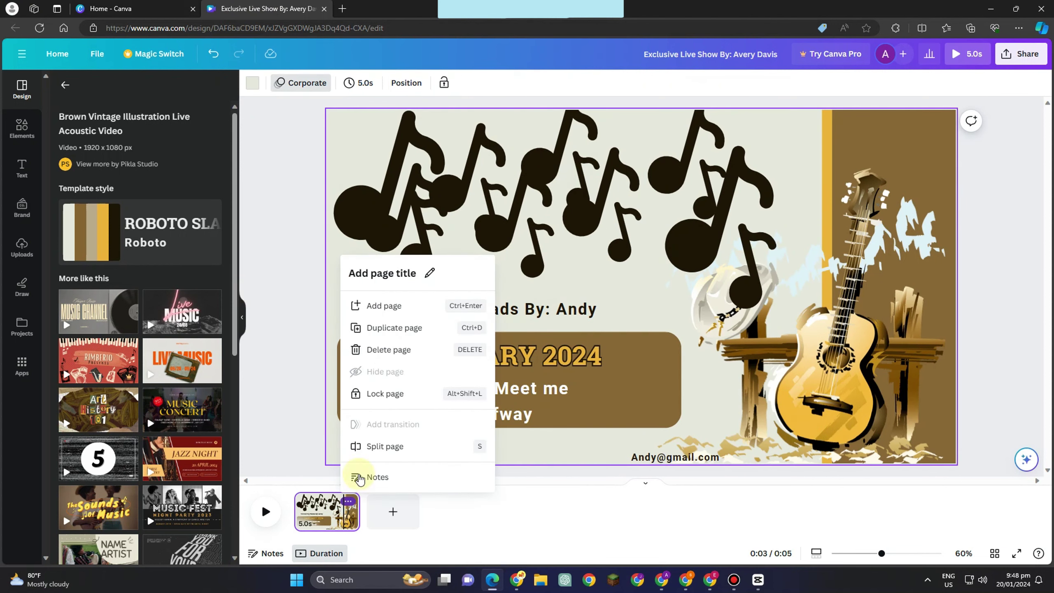
{"action": "left_click", "coordinate": [387, 328]}
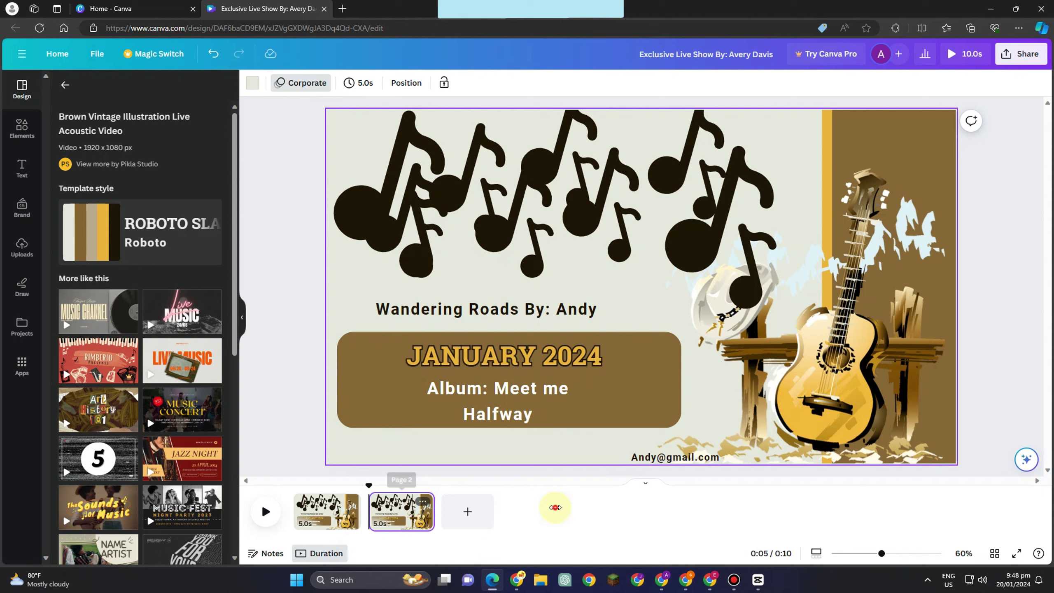
{"action": "left_click_drag", "start_coordinate": [555, 507], "coordinate": [556, 508]}
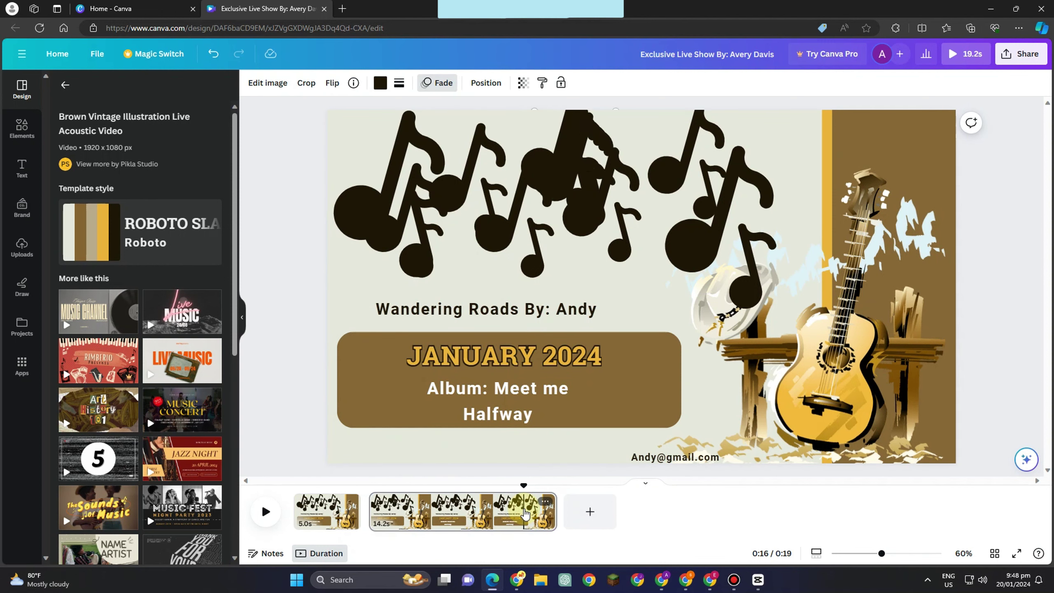
{"action": "key", "text": "ctrl+z"}
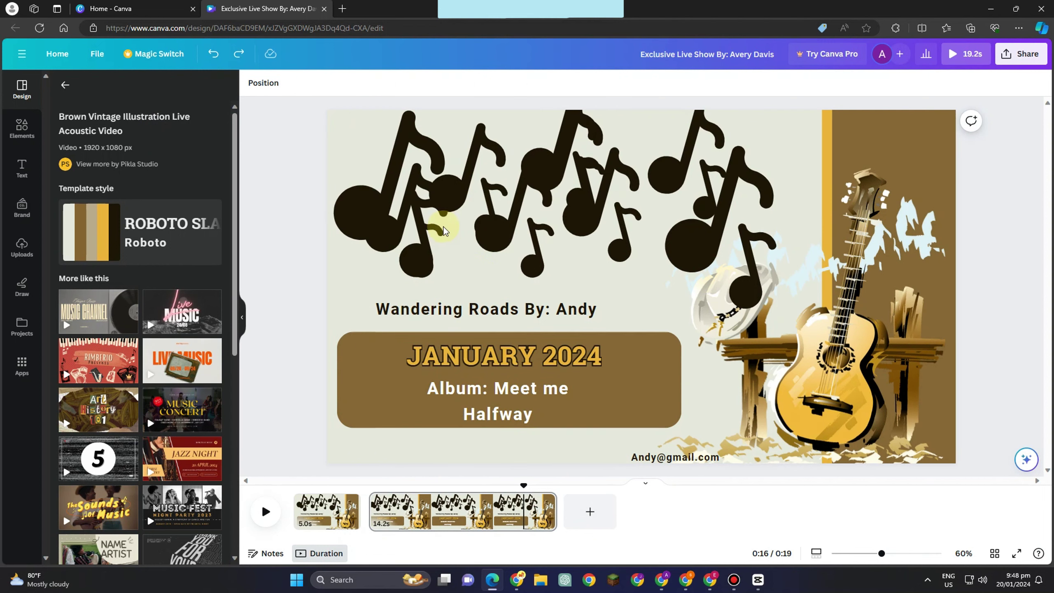
{"action": "left_click", "coordinate": [545, 507]}
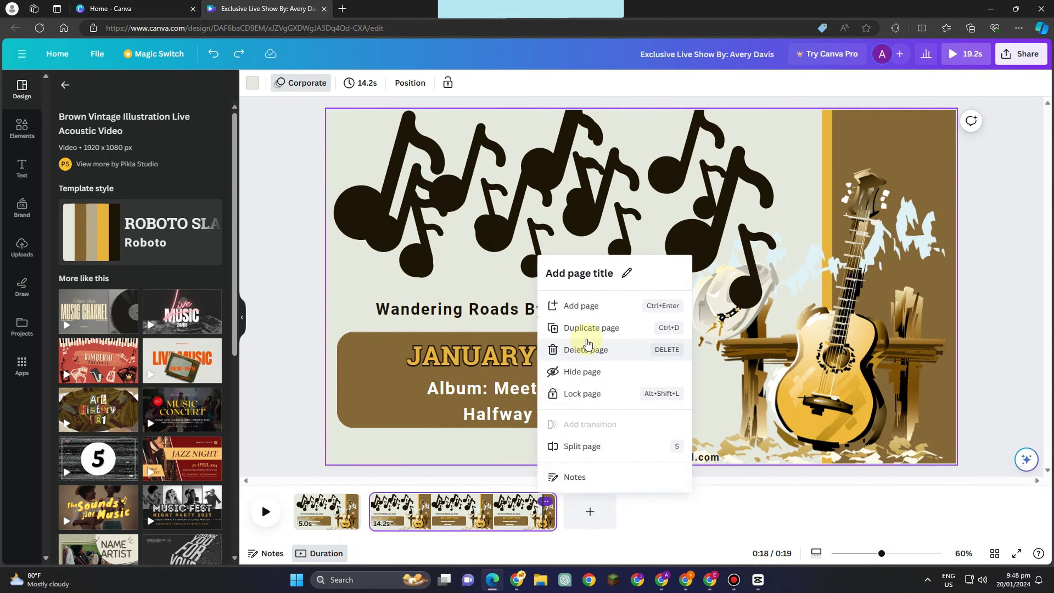
{"action": "key", "text": "ctrl+d"}
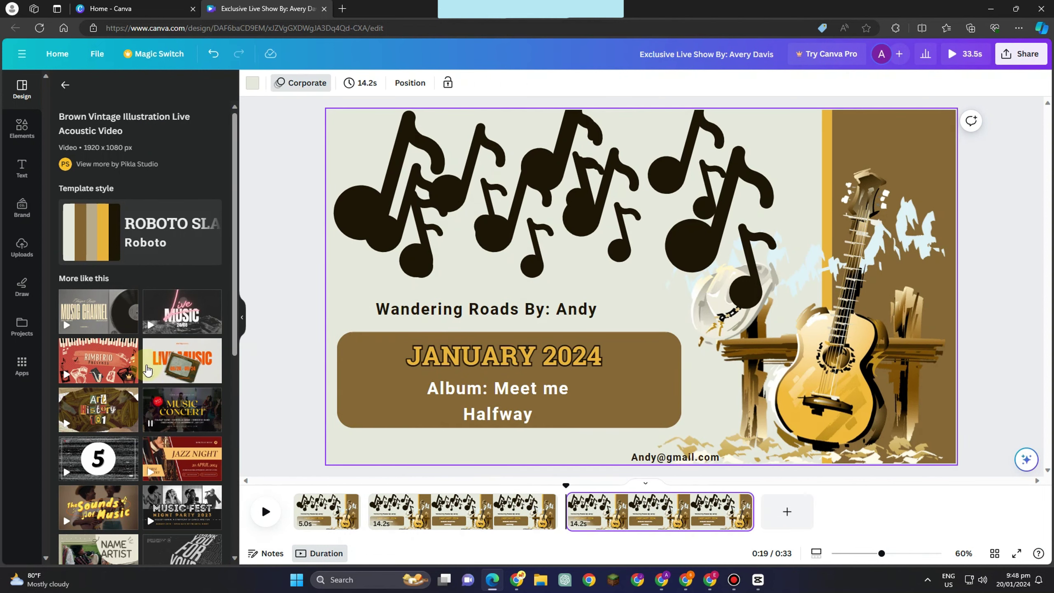
- Download all three pages of the design as an MP4 Video
{"action": "left_click", "coordinate": [1009, 66]}
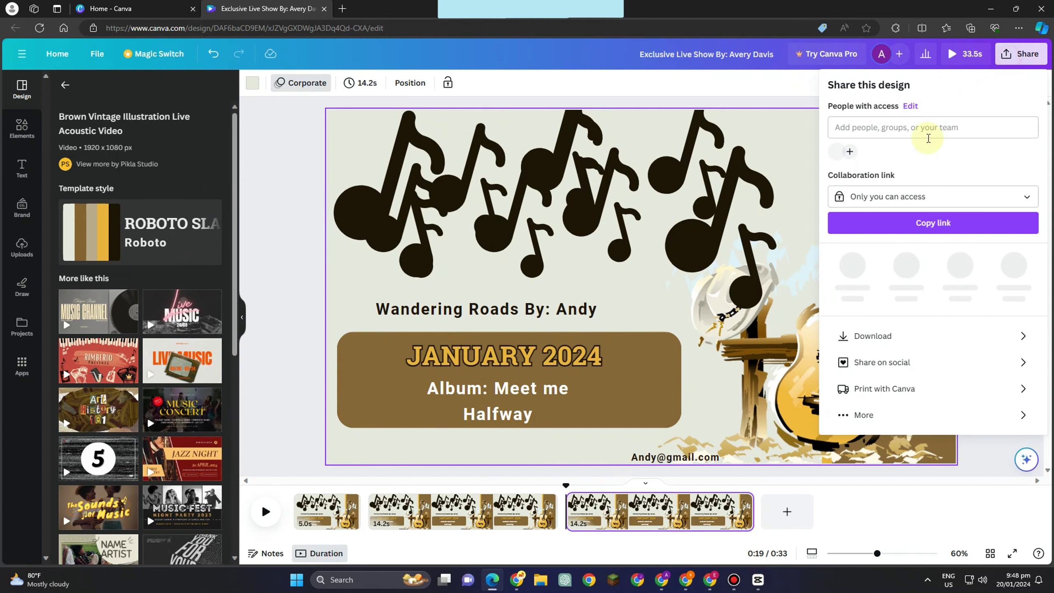
{"action": "left_click", "coordinate": [893, 325]}
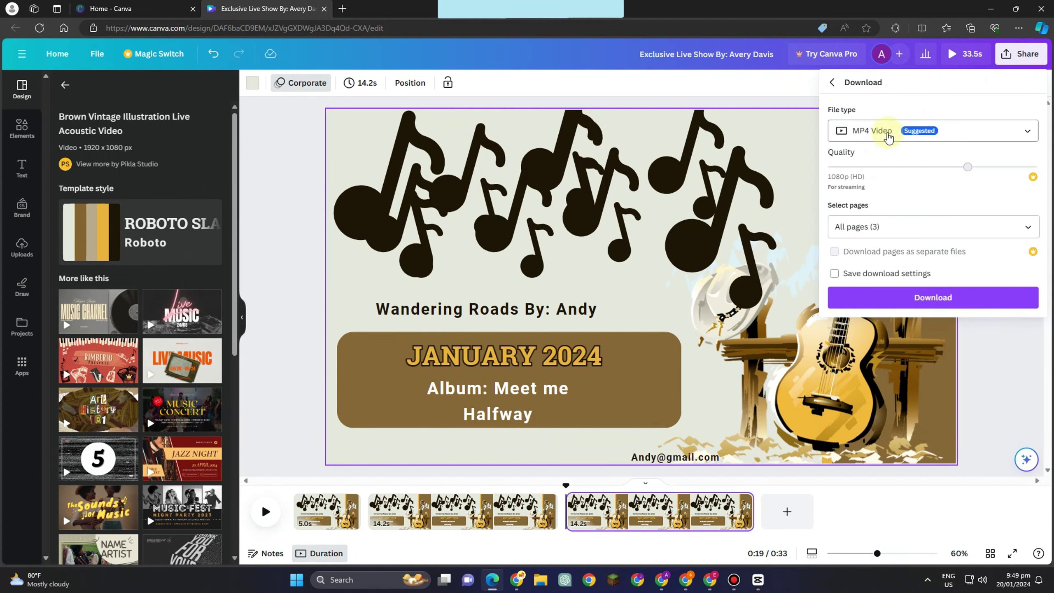
{"action": "left_click", "coordinate": [1029, 228]}
{"action": "left_click", "coordinate": [1030, 228]}
{"action": "left_click", "coordinate": [922, 297]}
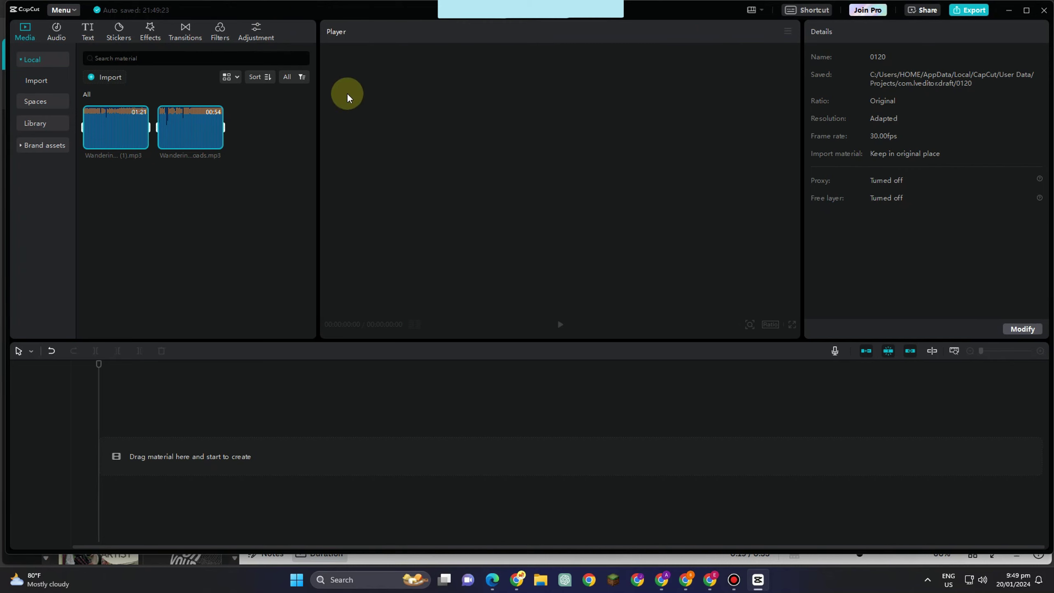
- Put both Wandering Roads mp3 tracks on the timeline and lower the first clip to -7.6dB
{"action": "left_click_drag", "start_coordinate": [181, 123], "coordinate": [99, 448]}
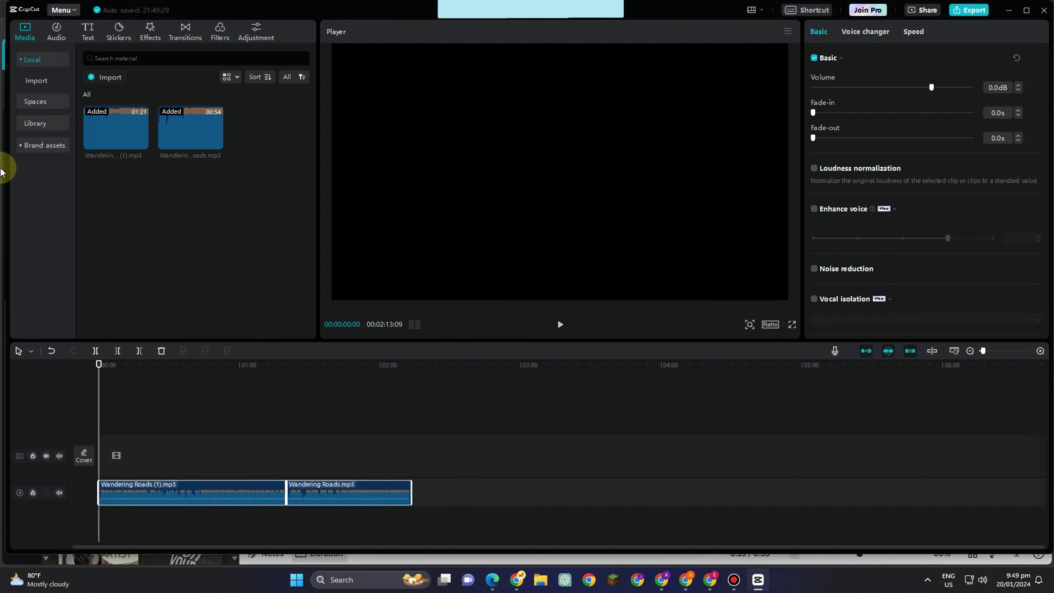
{"action": "left_click", "coordinate": [559, 326]}
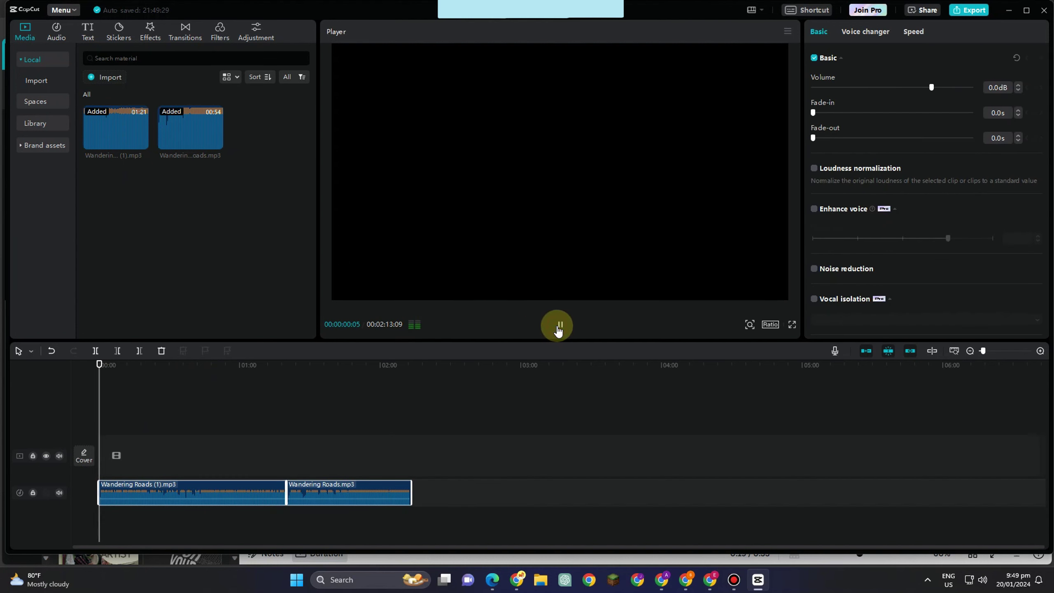
{"action": "left_click_drag", "start_coordinate": [219, 497], "coordinate": [336, 498]}
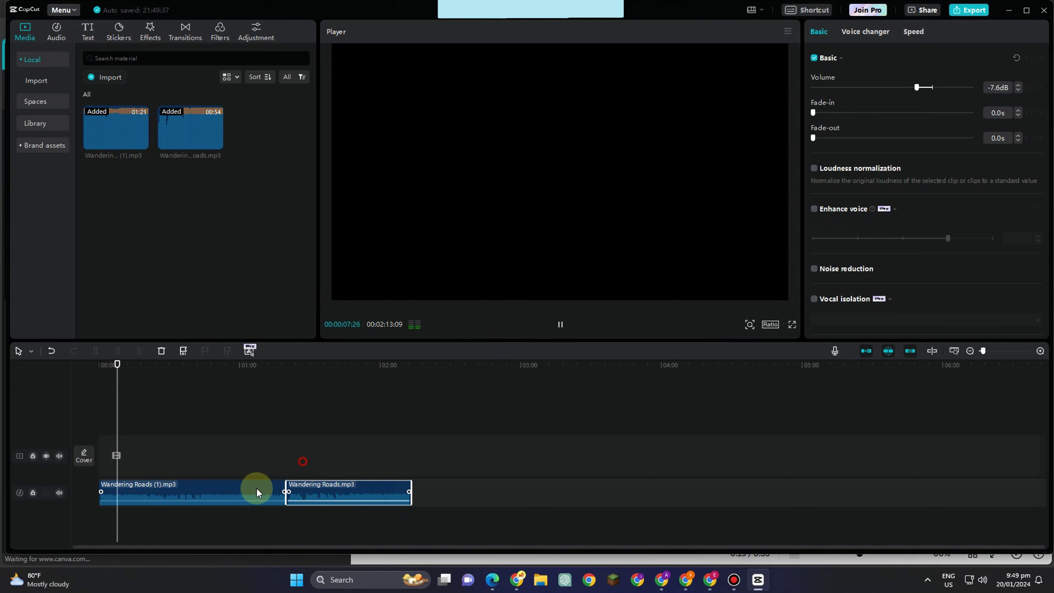
{"action": "left_click", "coordinate": [301, 461]}
- Reorder the clips: Wandering Roads.mp3 first, Wandering Roads (1).mp3 directly after it
{"action": "left_click_drag", "start_coordinate": [128, 441], "coordinate": [94, 443]}
{"action": "left_click_drag", "start_coordinate": [170, 489], "coordinate": [257, 461]}
{"action": "left_click", "coordinate": [198, 409]}
{"action": "key", "text": "Home"}
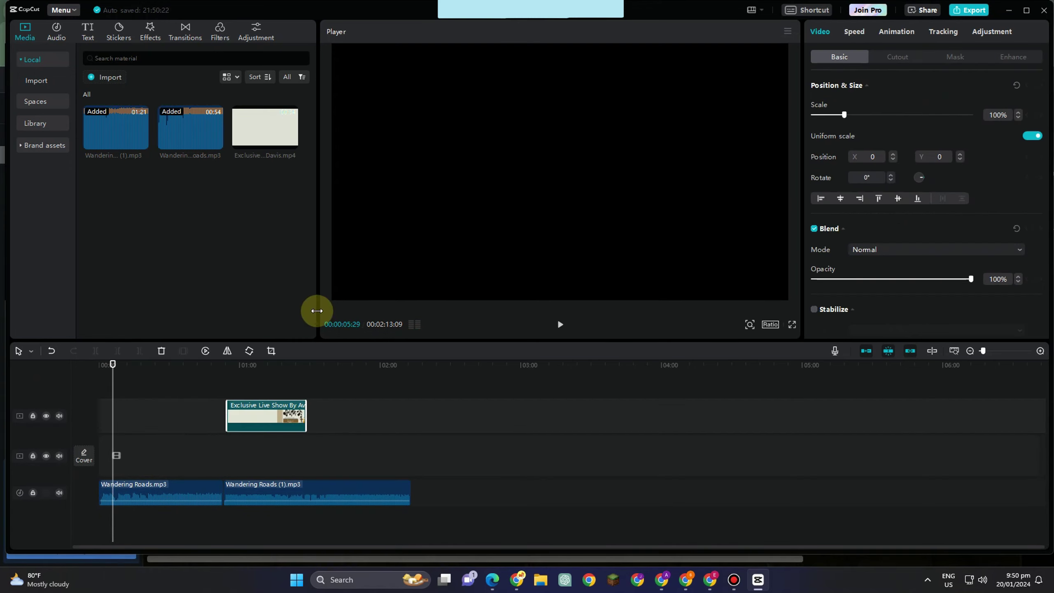
- Move the promo video to 00:00 and paste three more copies back to back after it
{"action": "left_click_drag", "start_coordinate": [282, 413], "coordinate": [177, 415]}
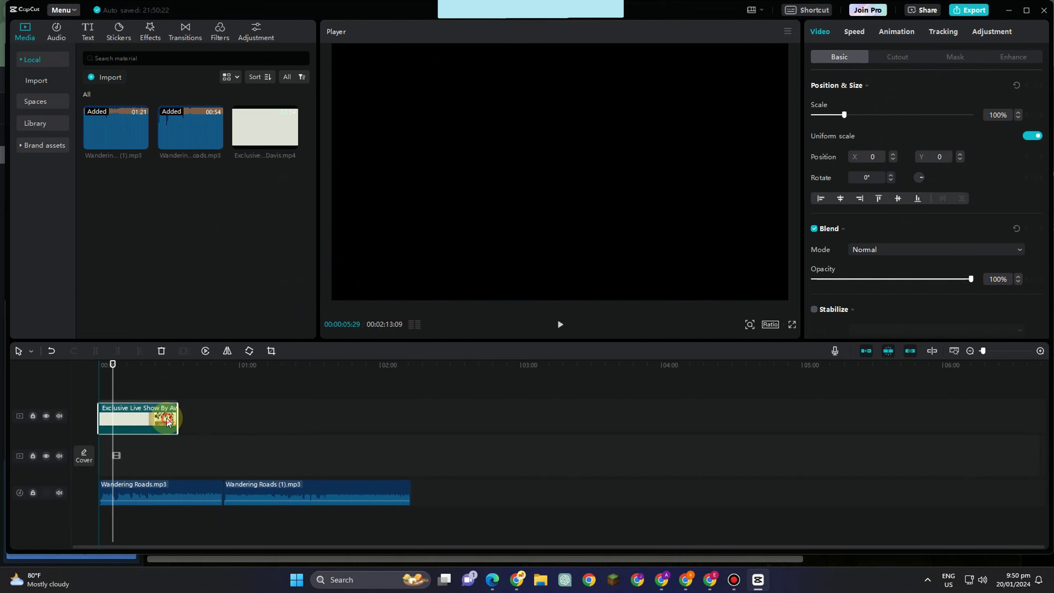
{"action": "left_click", "coordinate": [173, 394]}
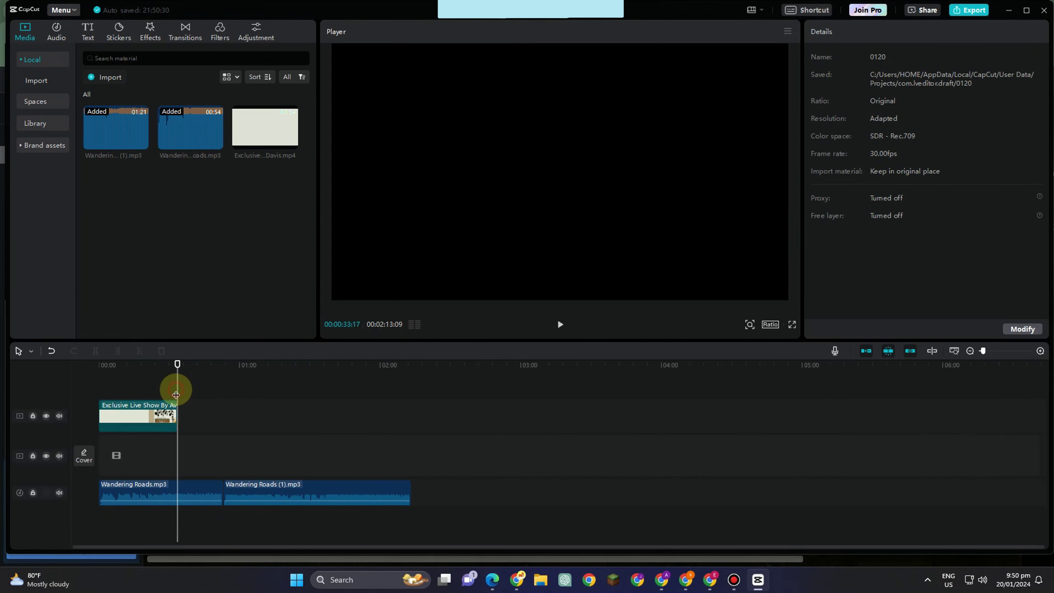
{"action": "key", "text": "ctrl+v"}
{"action": "left_click", "coordinate": [252, 390]}
{"action": "left_click", "coordinate": [256, 391]}
{"action": "key", "text": "ctrl+v"}
{"action": "left_click", "coordinate": [334, 390]}
{"action": "key", "text": "ctrl+v"}
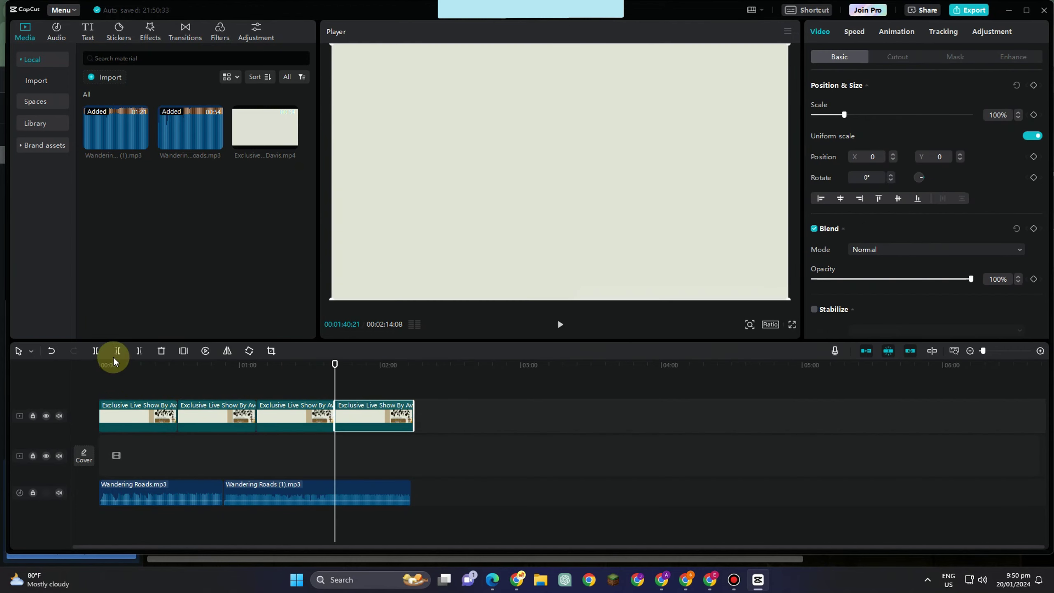
- Preview the repeated promo video with the music from near the start, then pause
{"action": "left_click", "coordinate": [114, 362]}
{"action": "left_click", "coordinate": [559, 325]}
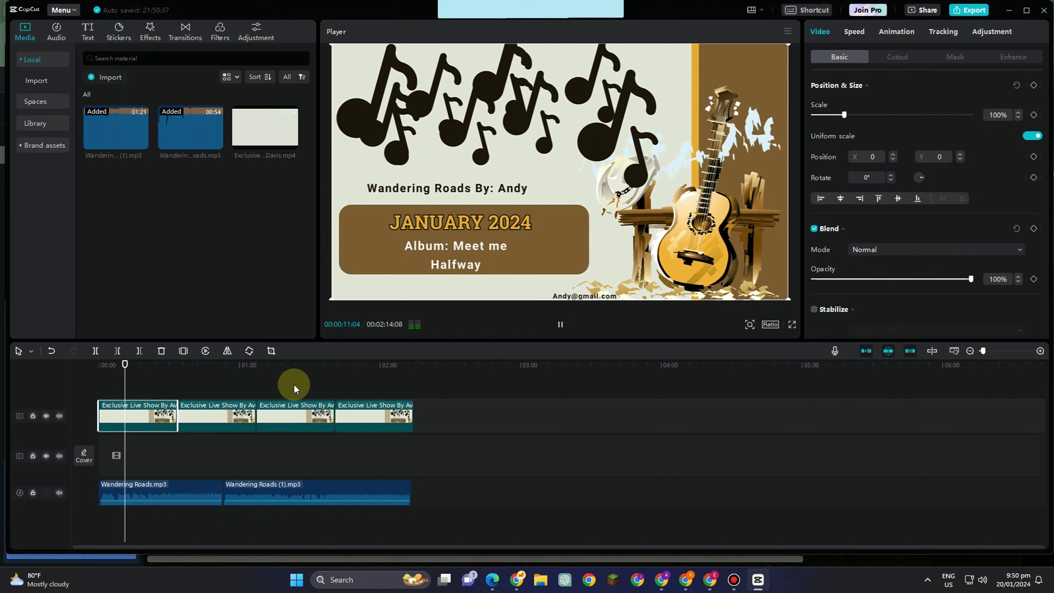
{"action": "left_click", "coordinate": [212, 460]}
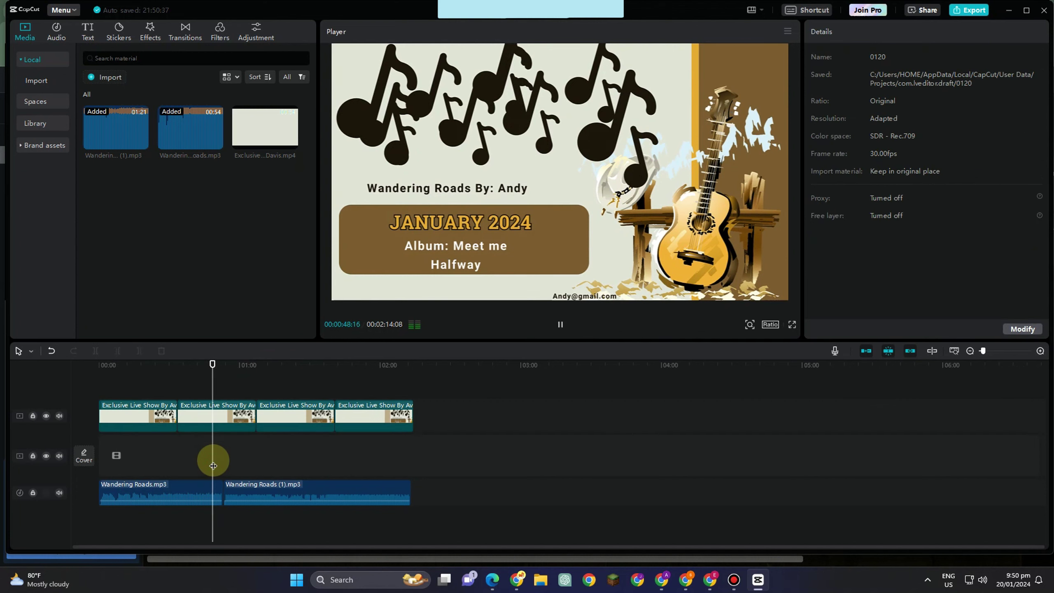